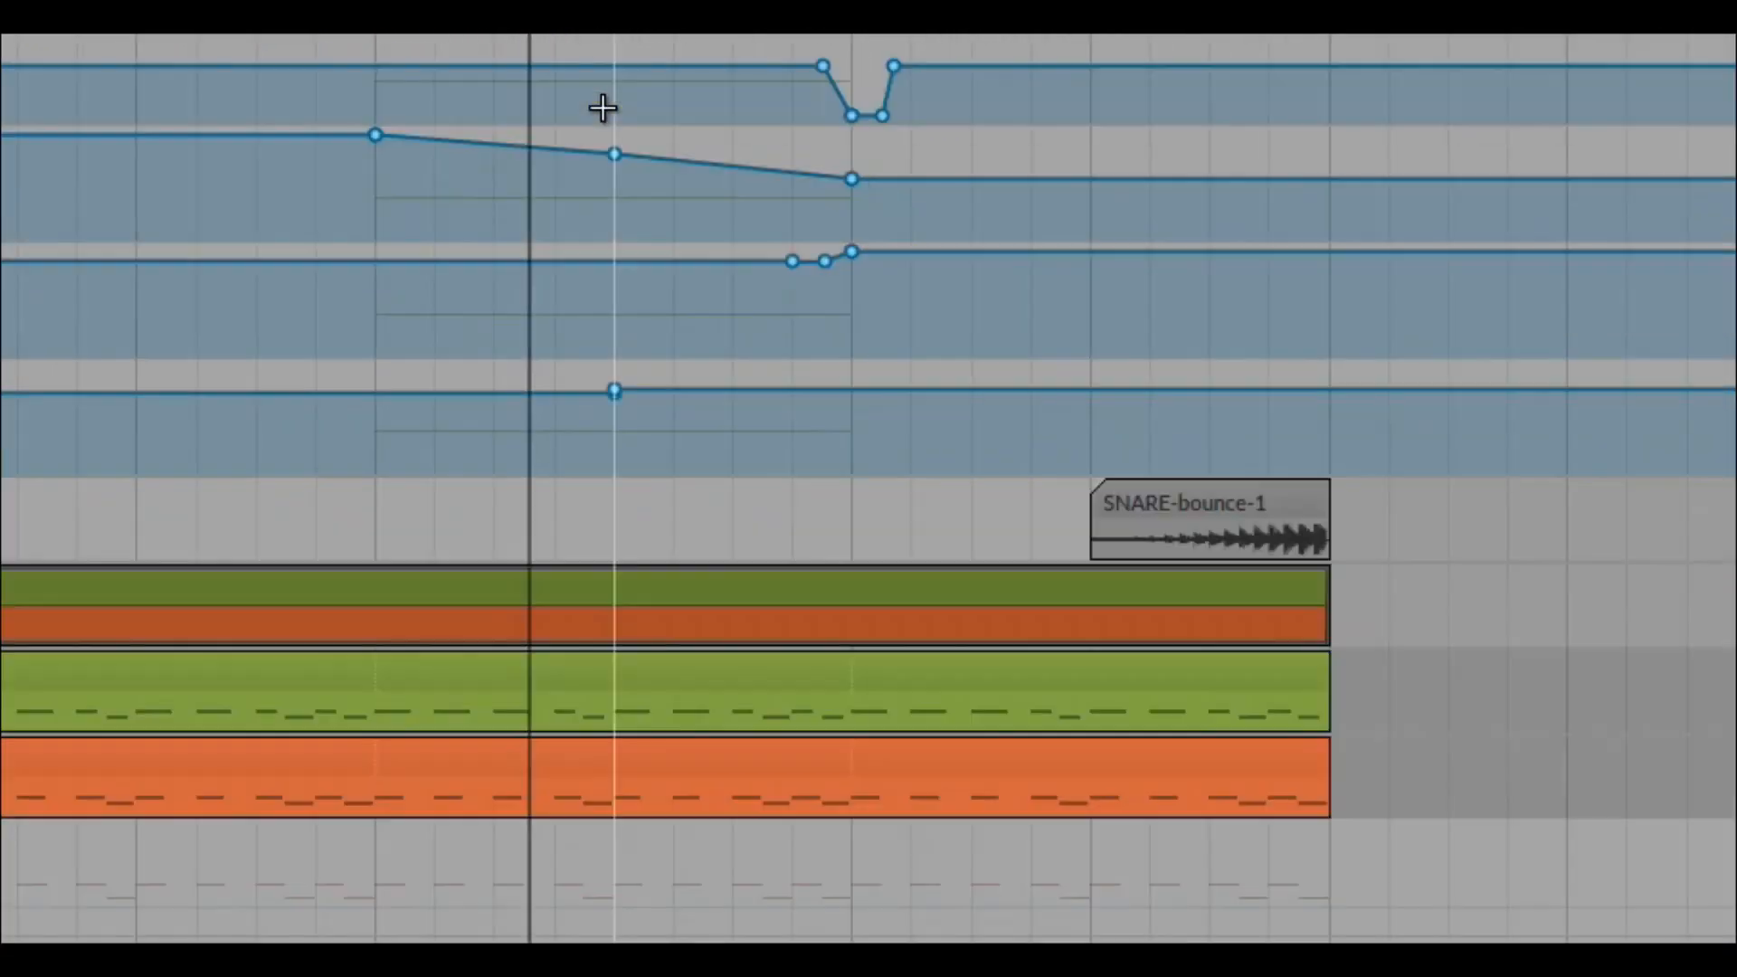
- Show the BASS MAIN clip's notes in the piano roll and zoom to fit the whole clip
scroll(601, 108, down, 2)
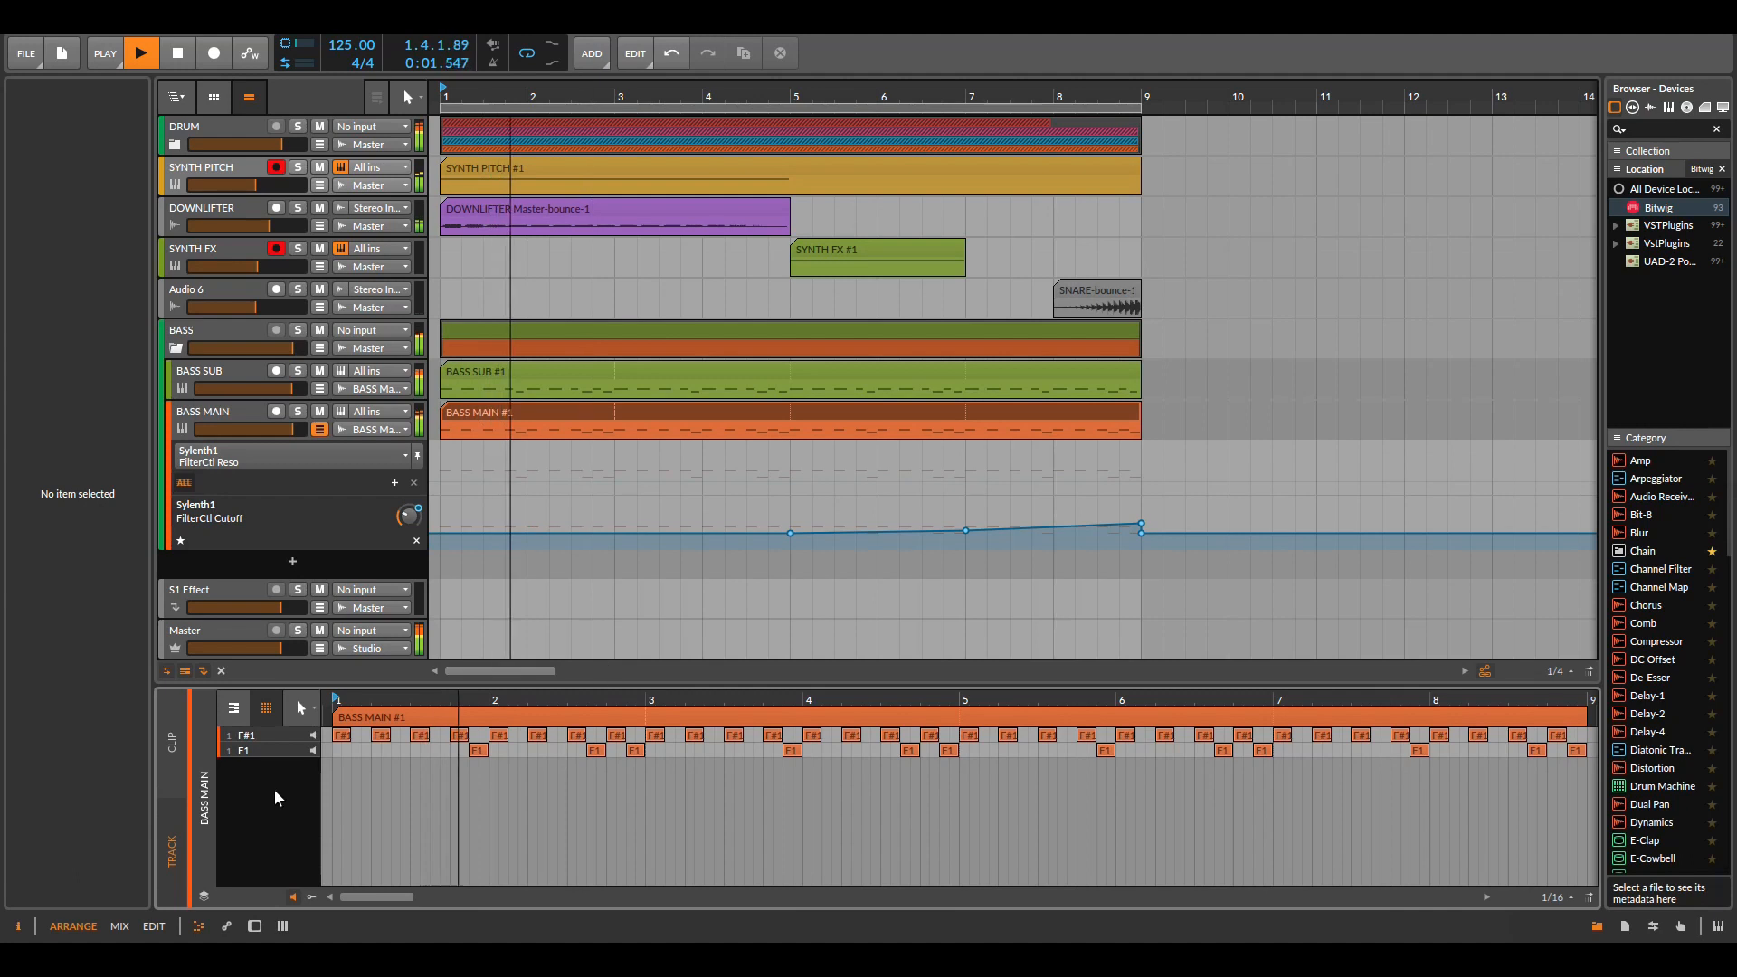
click(234, 708)
drag(546, 703, 546, 742)
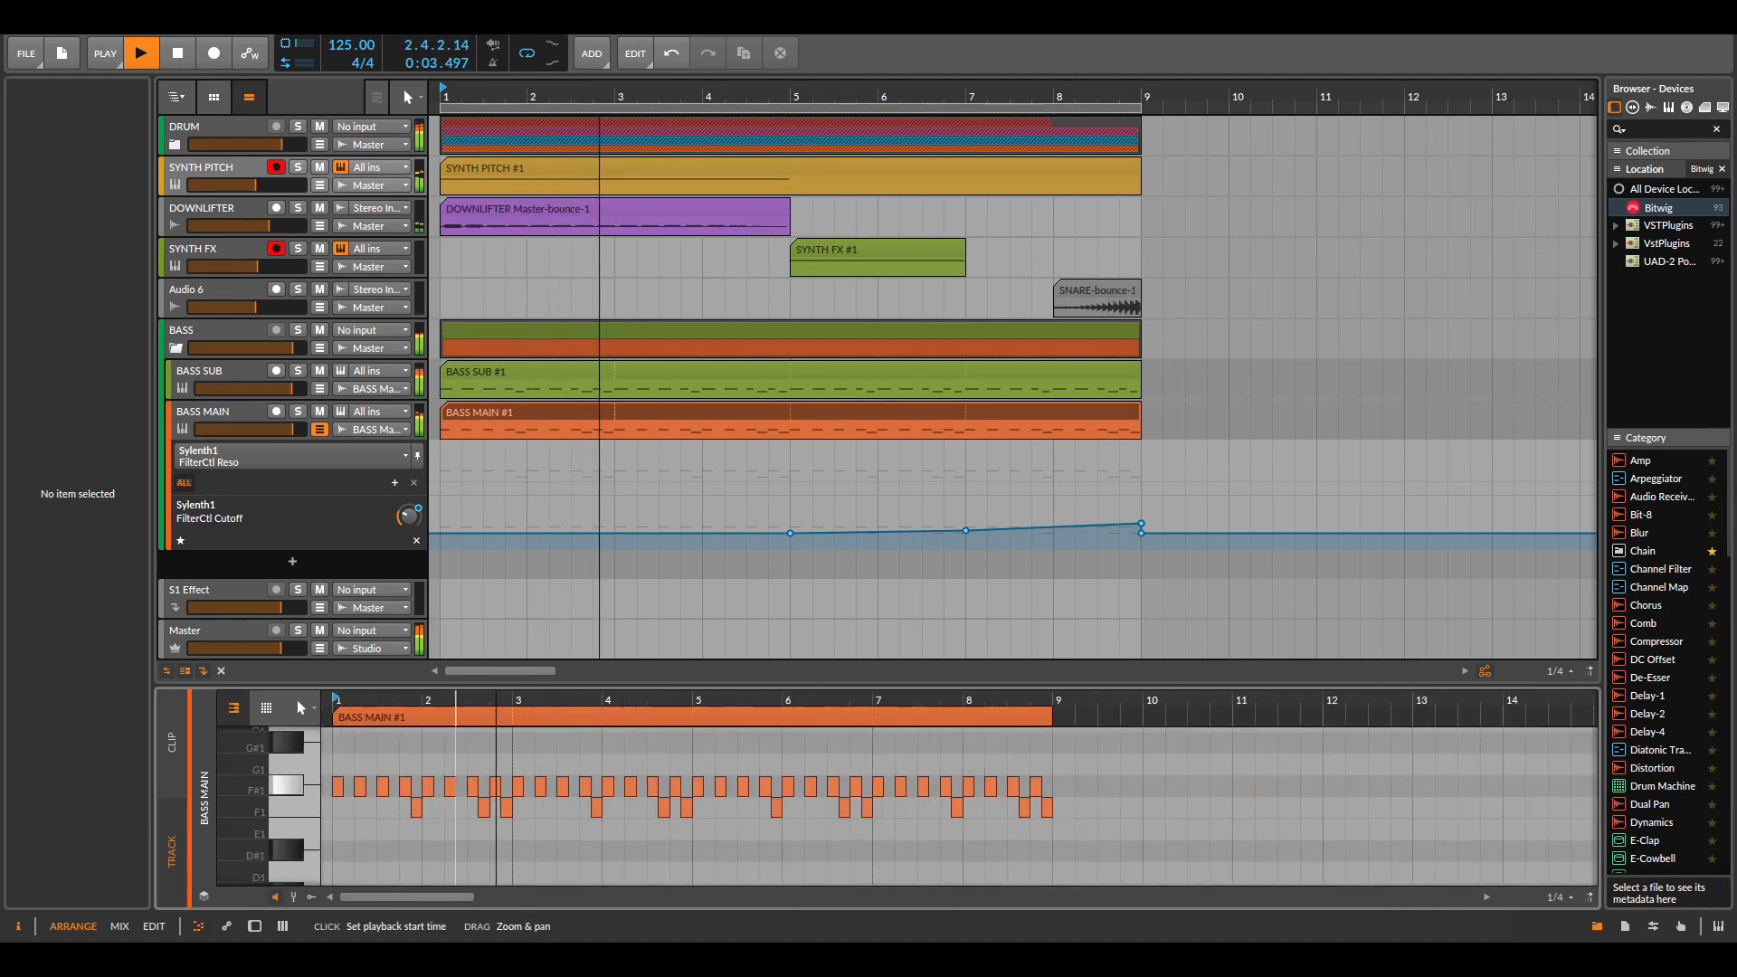
drag(456, 711, 477, 700)
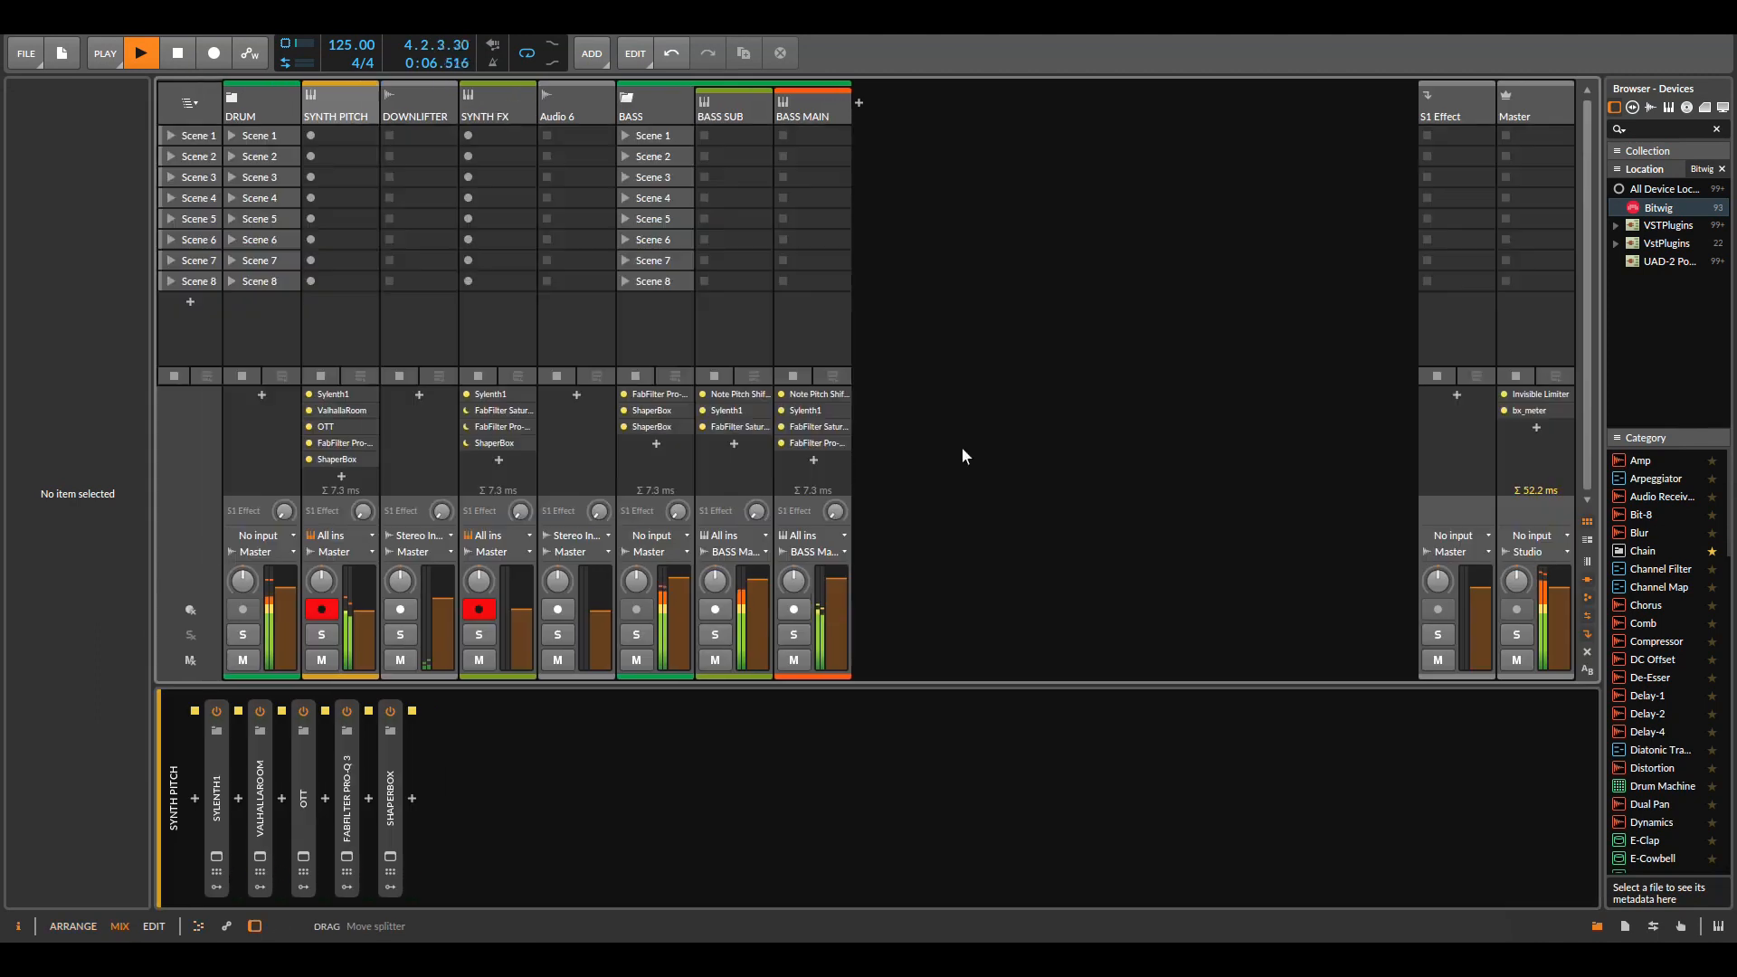
- Switch to the mixer view and open the bx_meter plug-in window on the Master track
click(119, 925)
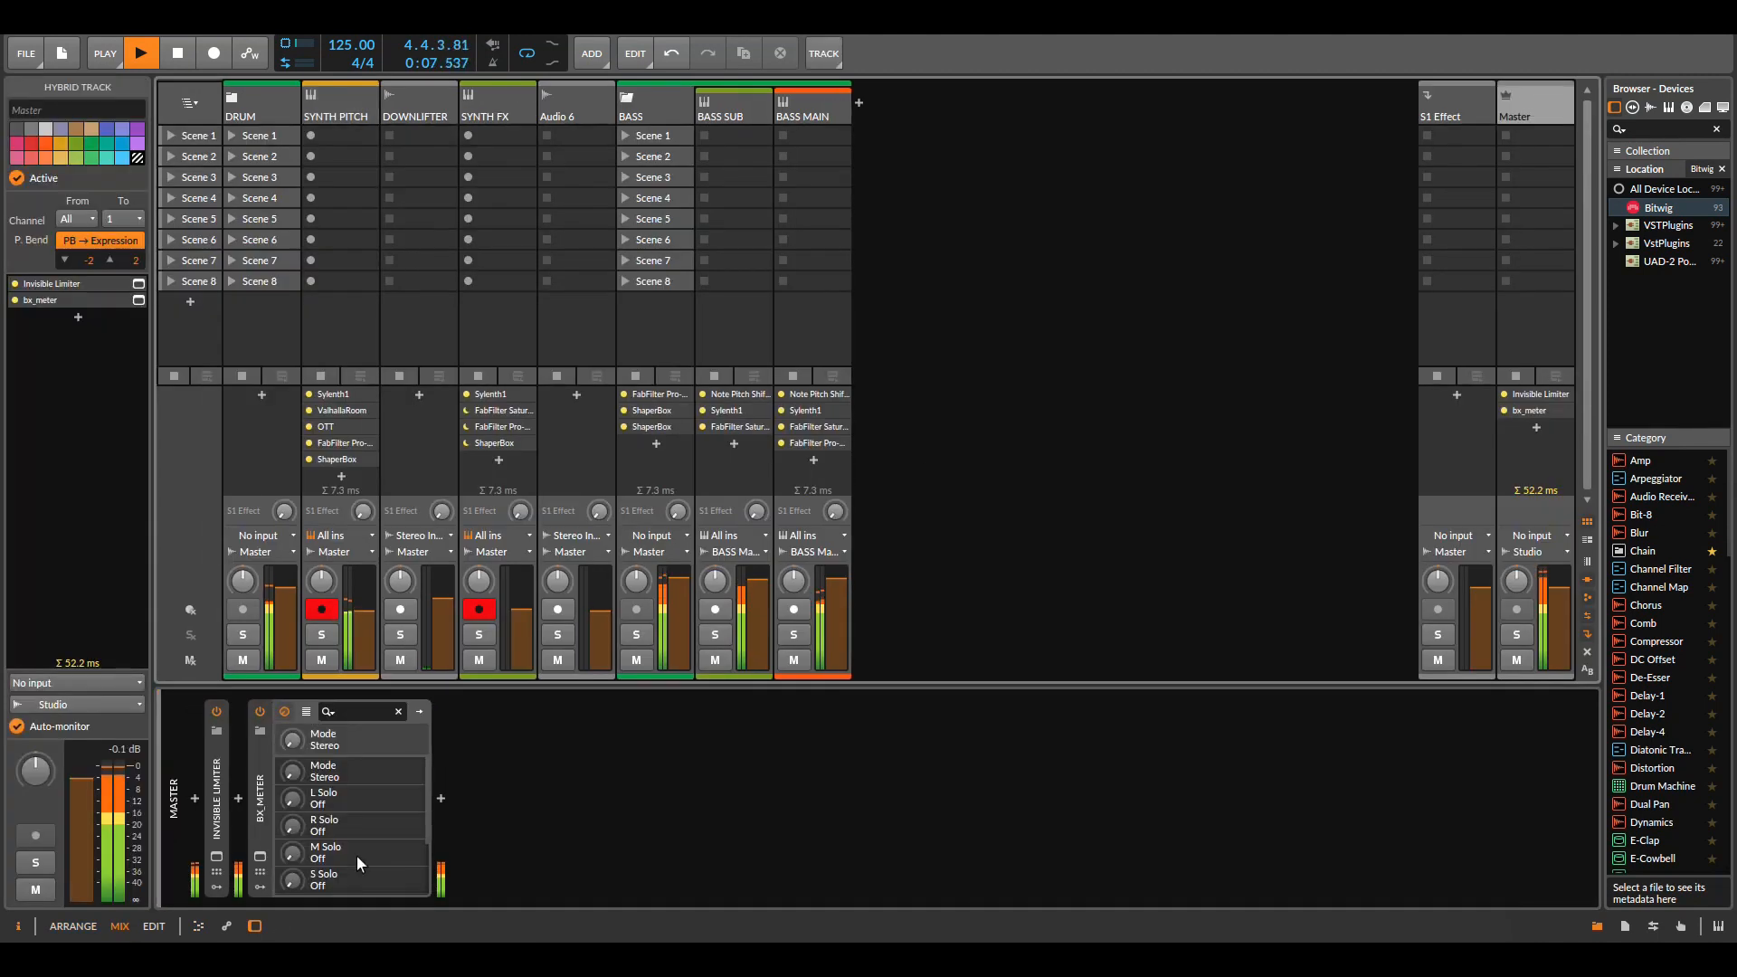
click(261, 857)
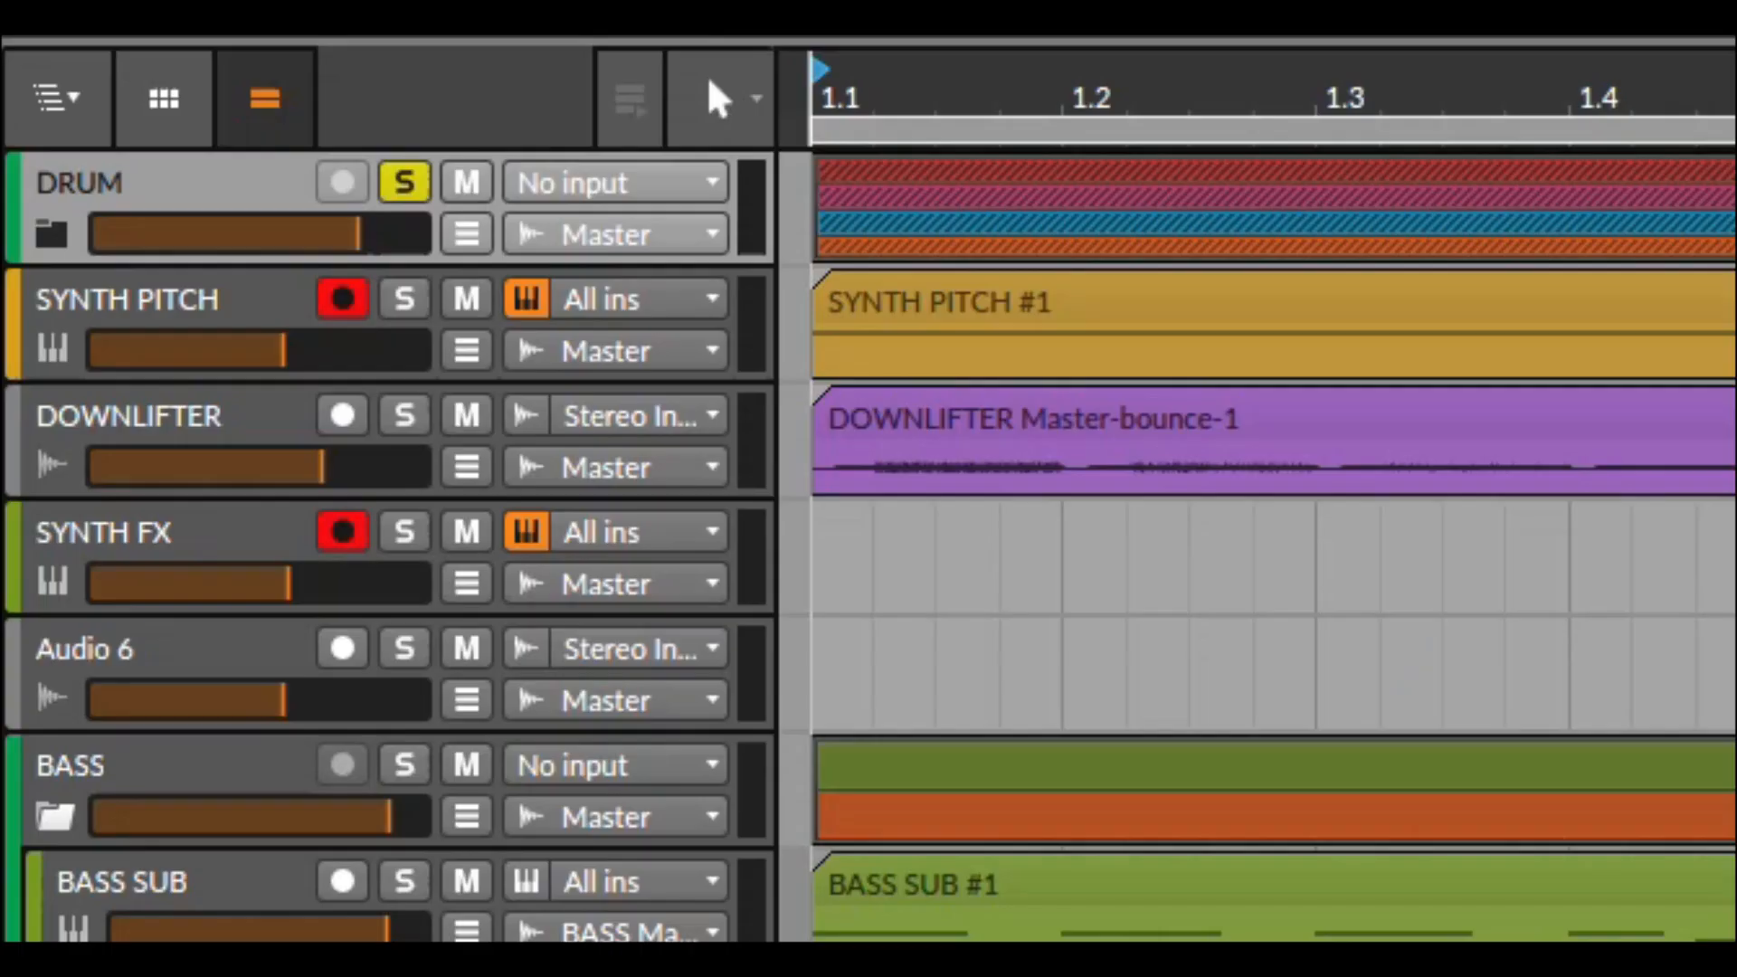
- Play the soloed DRUM group, unfold it and solo its KICK, CLAP, HAT and TOP tracks one after another
key(space)
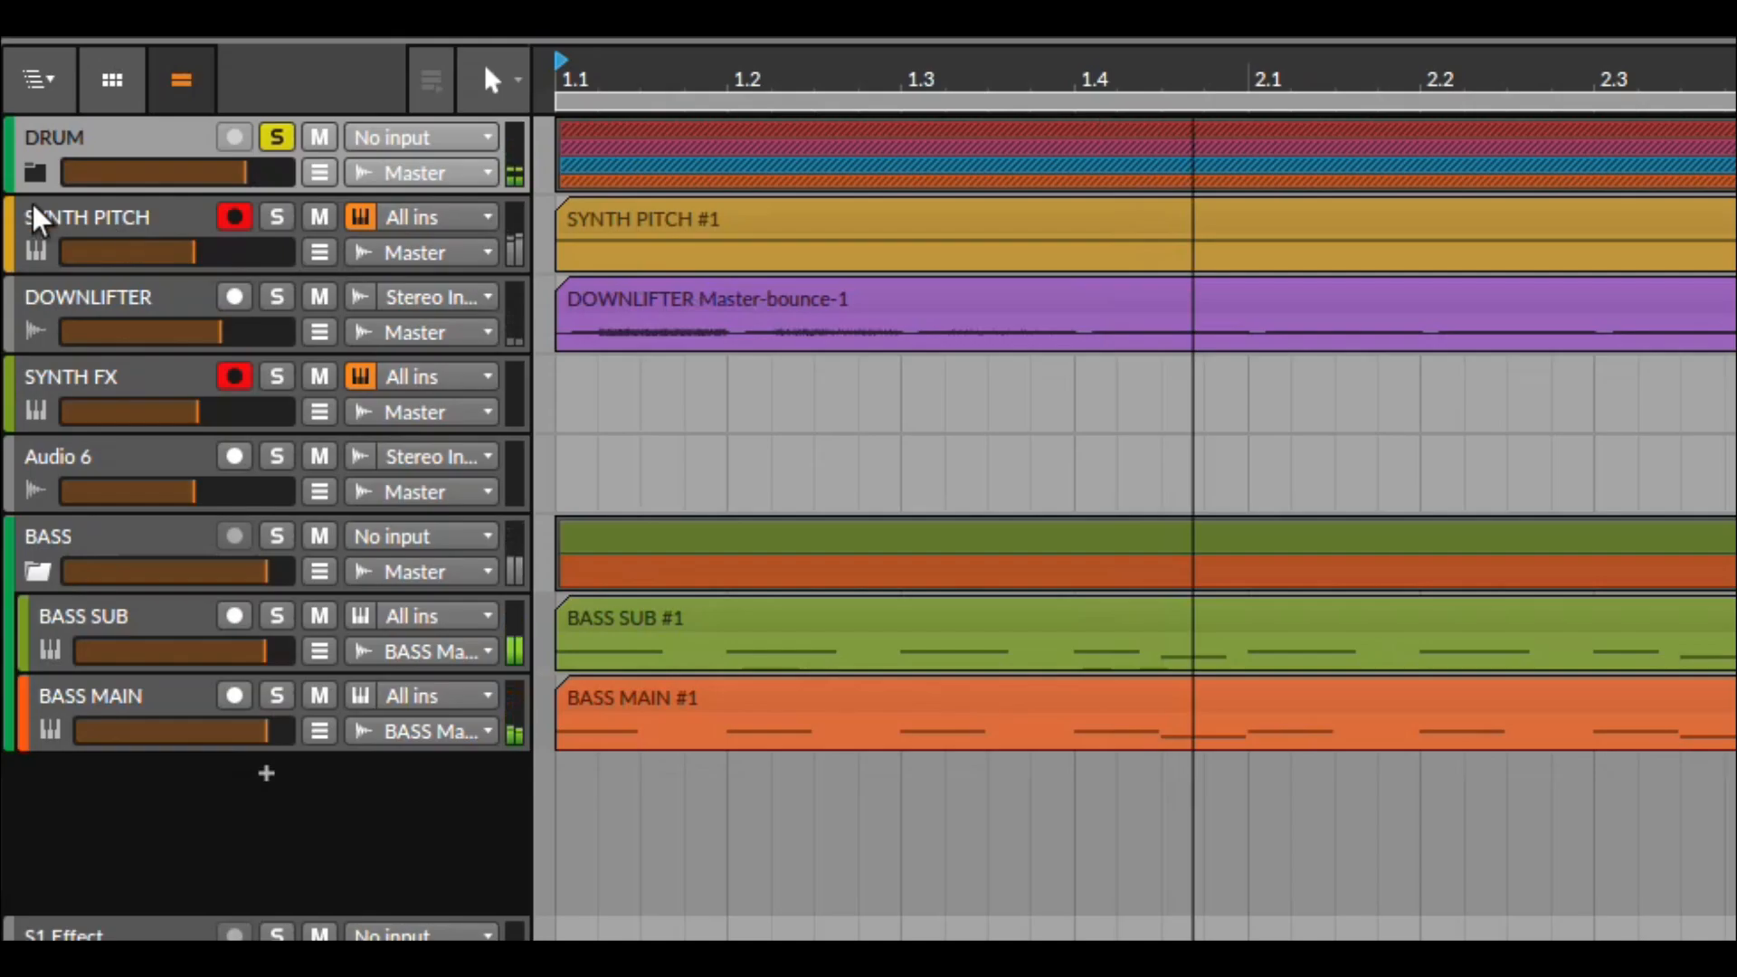
click(51, 233)
click(277, 217)
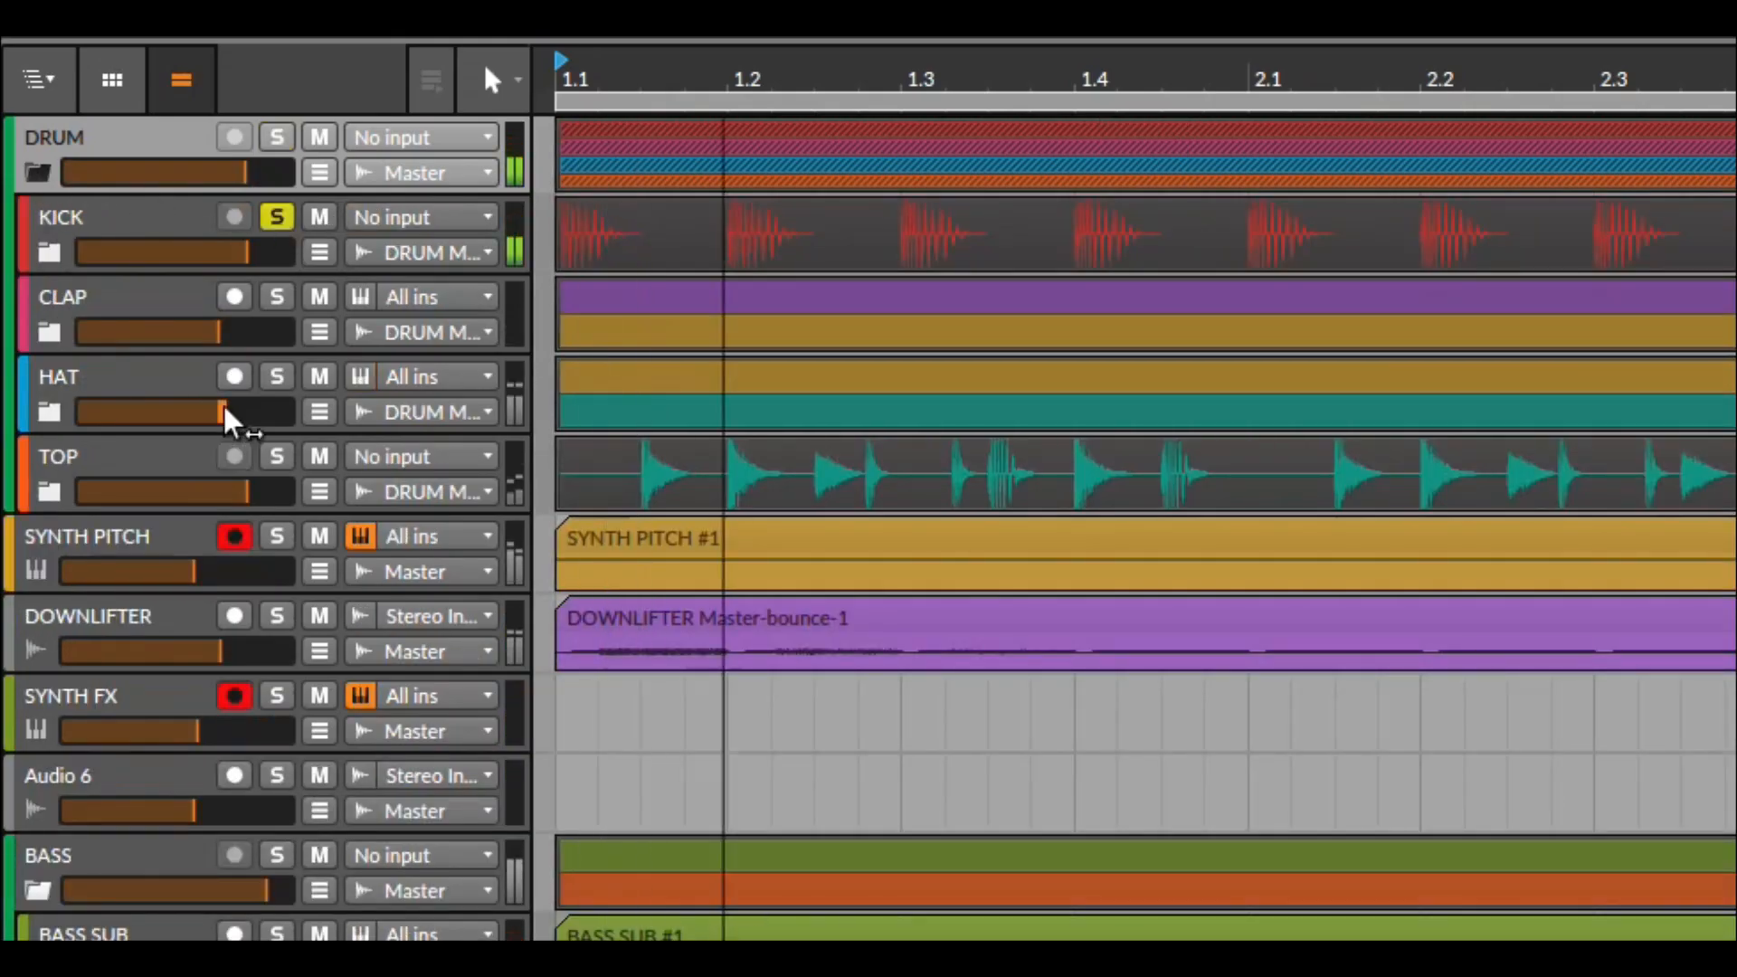
click(277, 299)
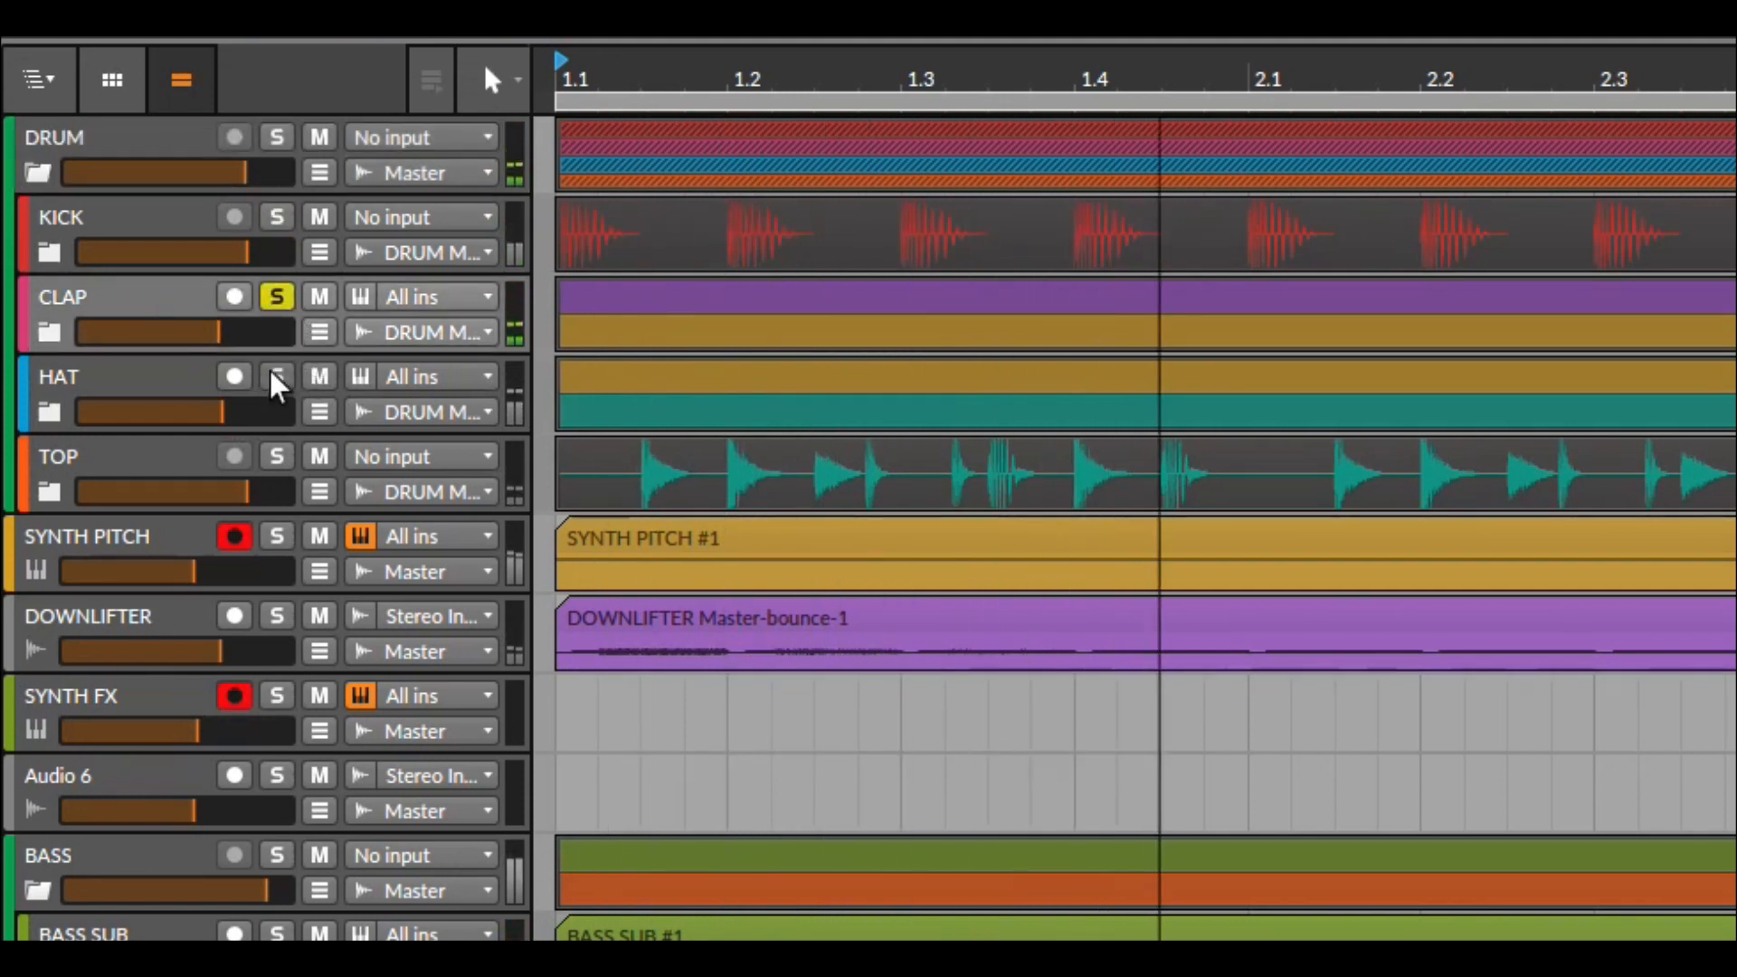
click(277, 378)
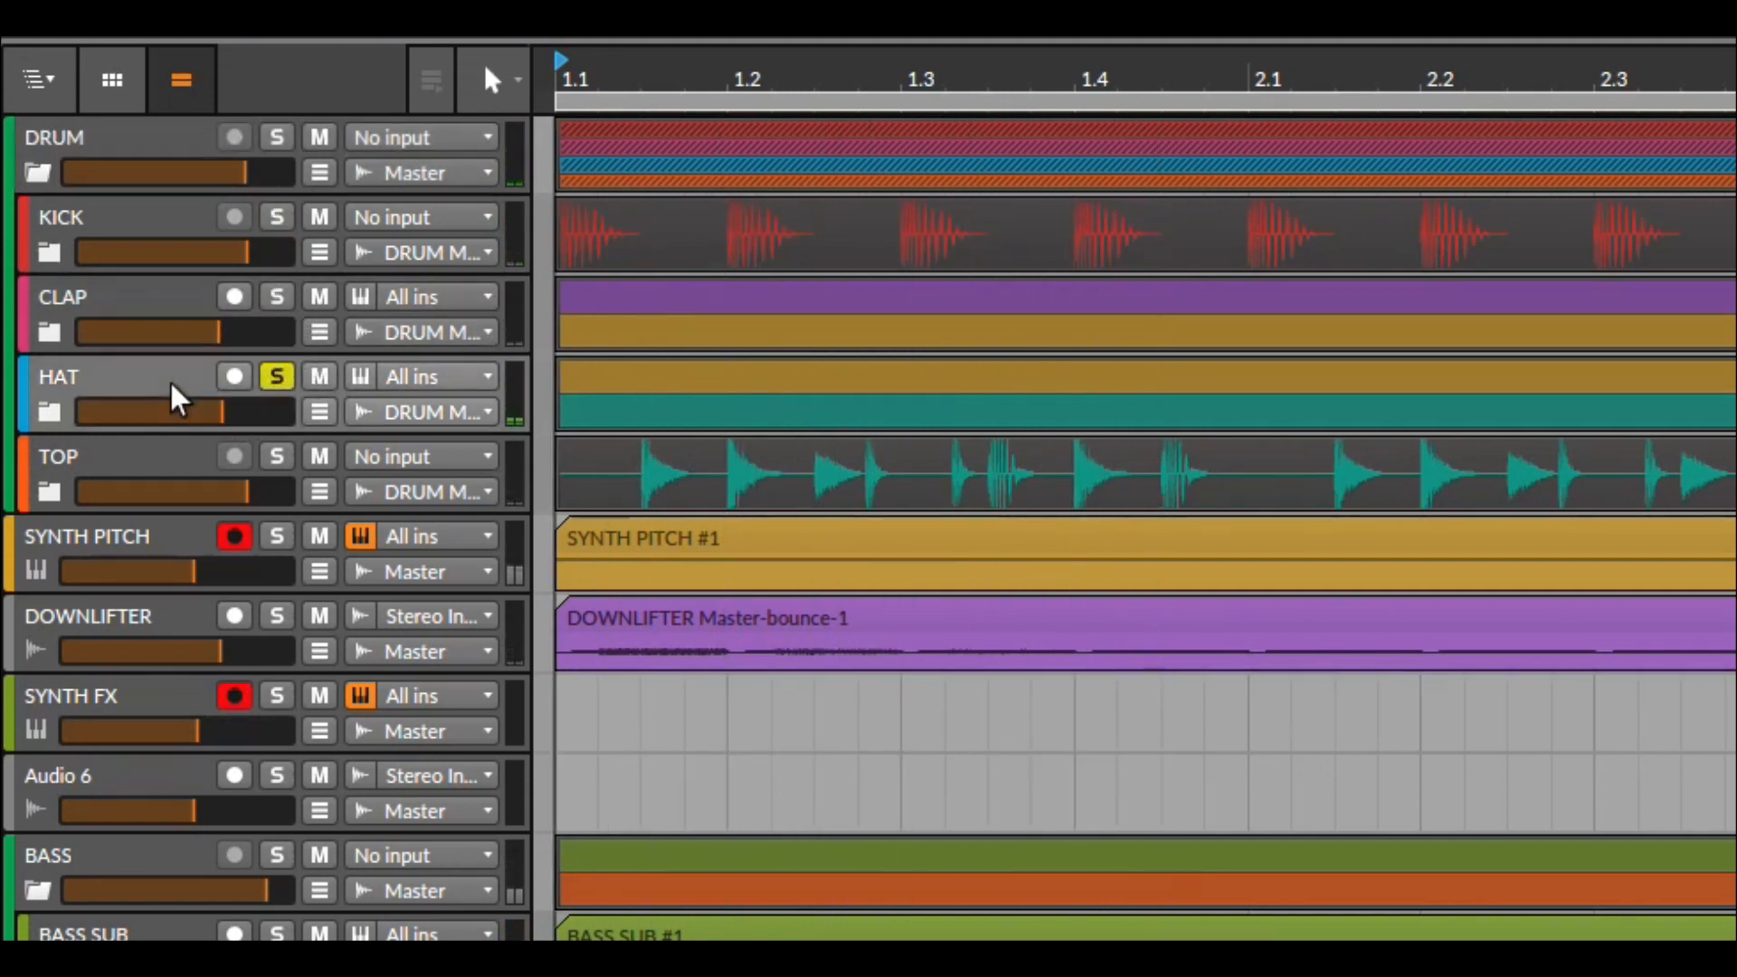
click(277, 457)
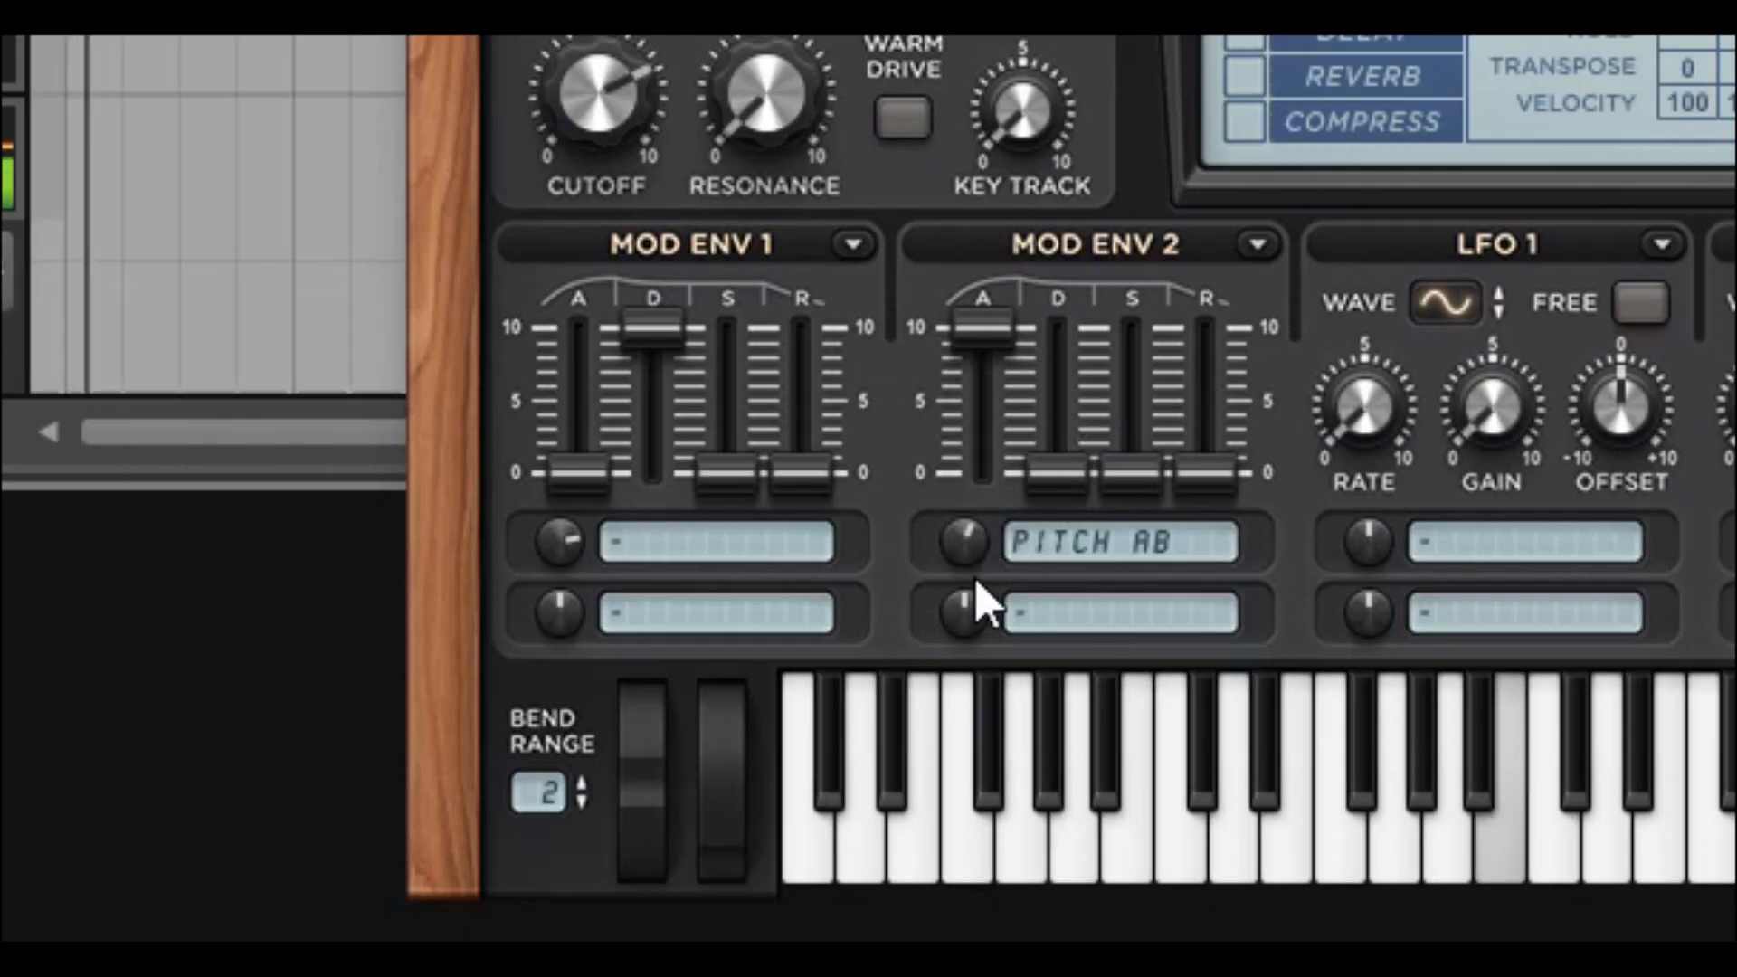
- Clear Mod Env 2's first destination in the SYNTH PITCH Sylenth1, then set it back to Pitch A and B
click(1094, 561)
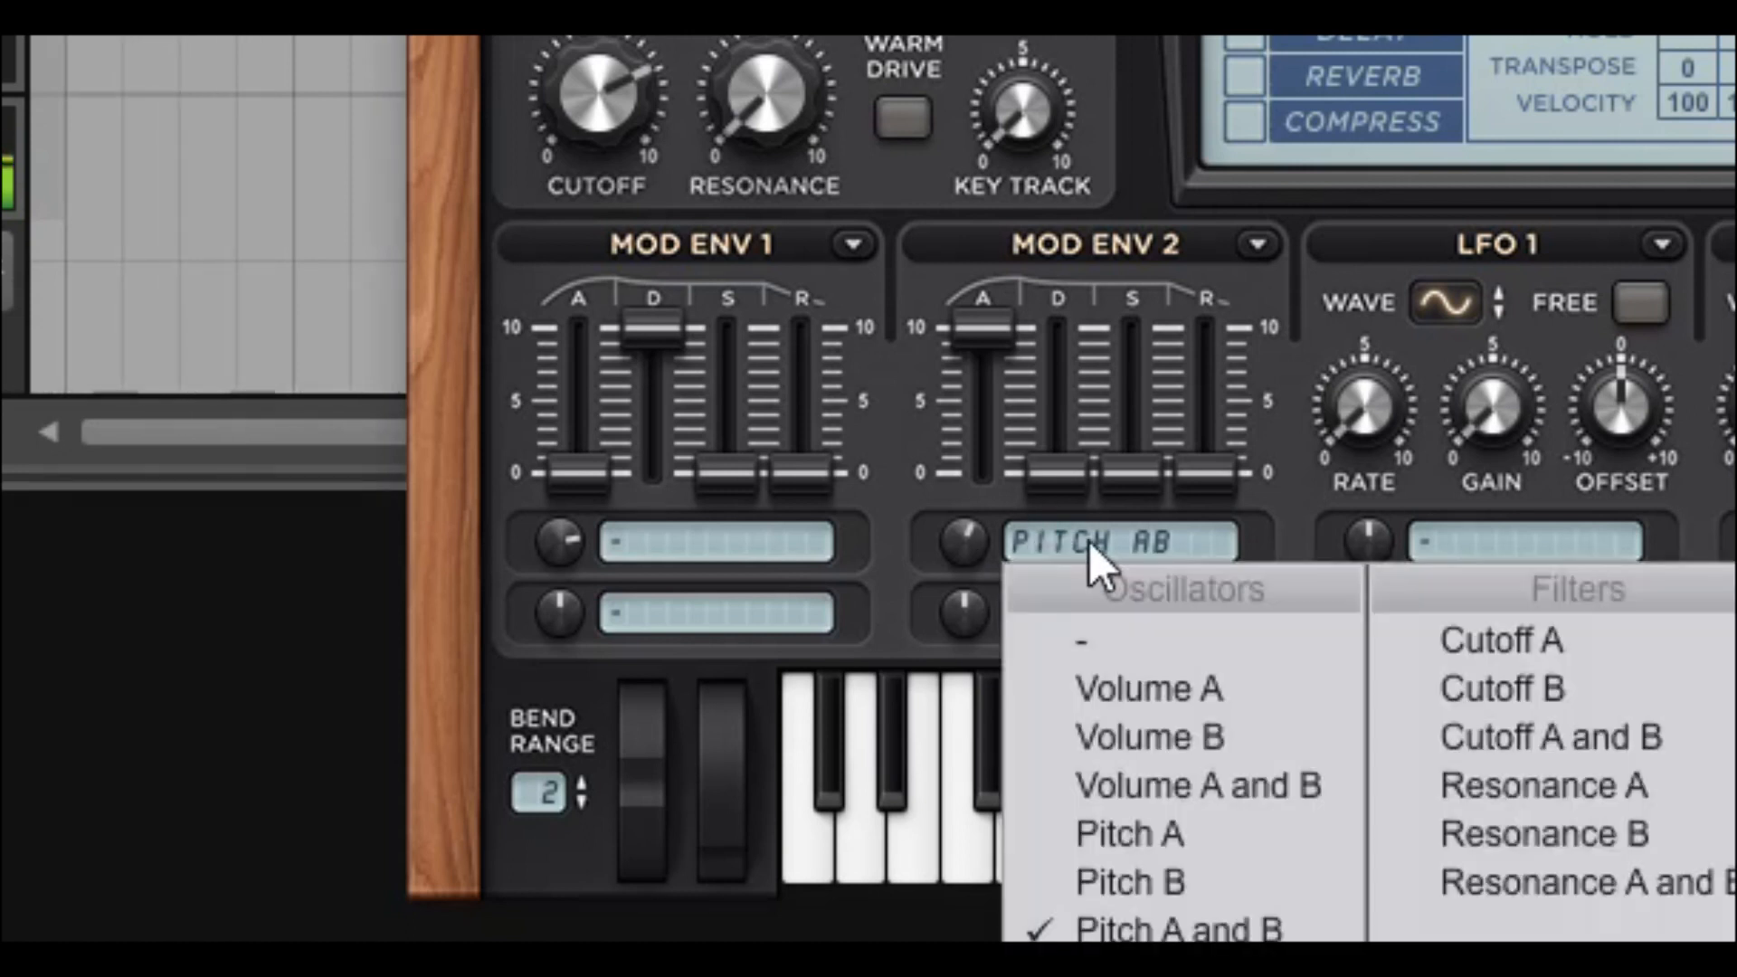
click(1144, 647)
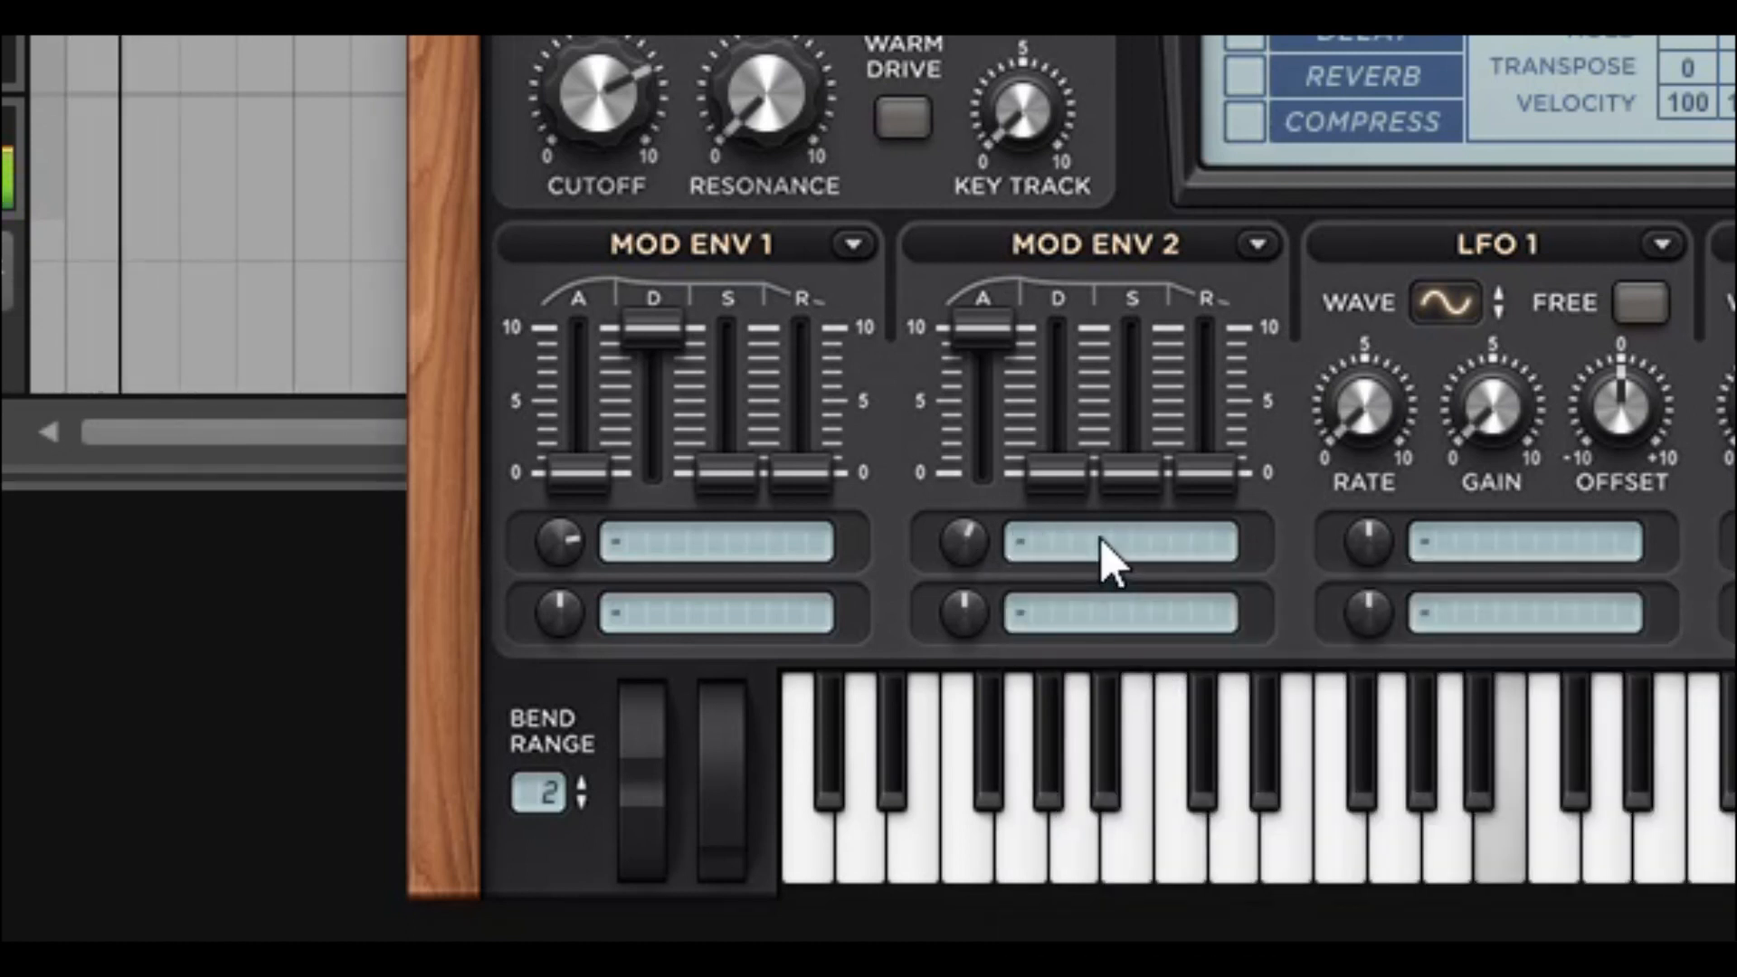
click(1109, 554)
click(1248, 931)
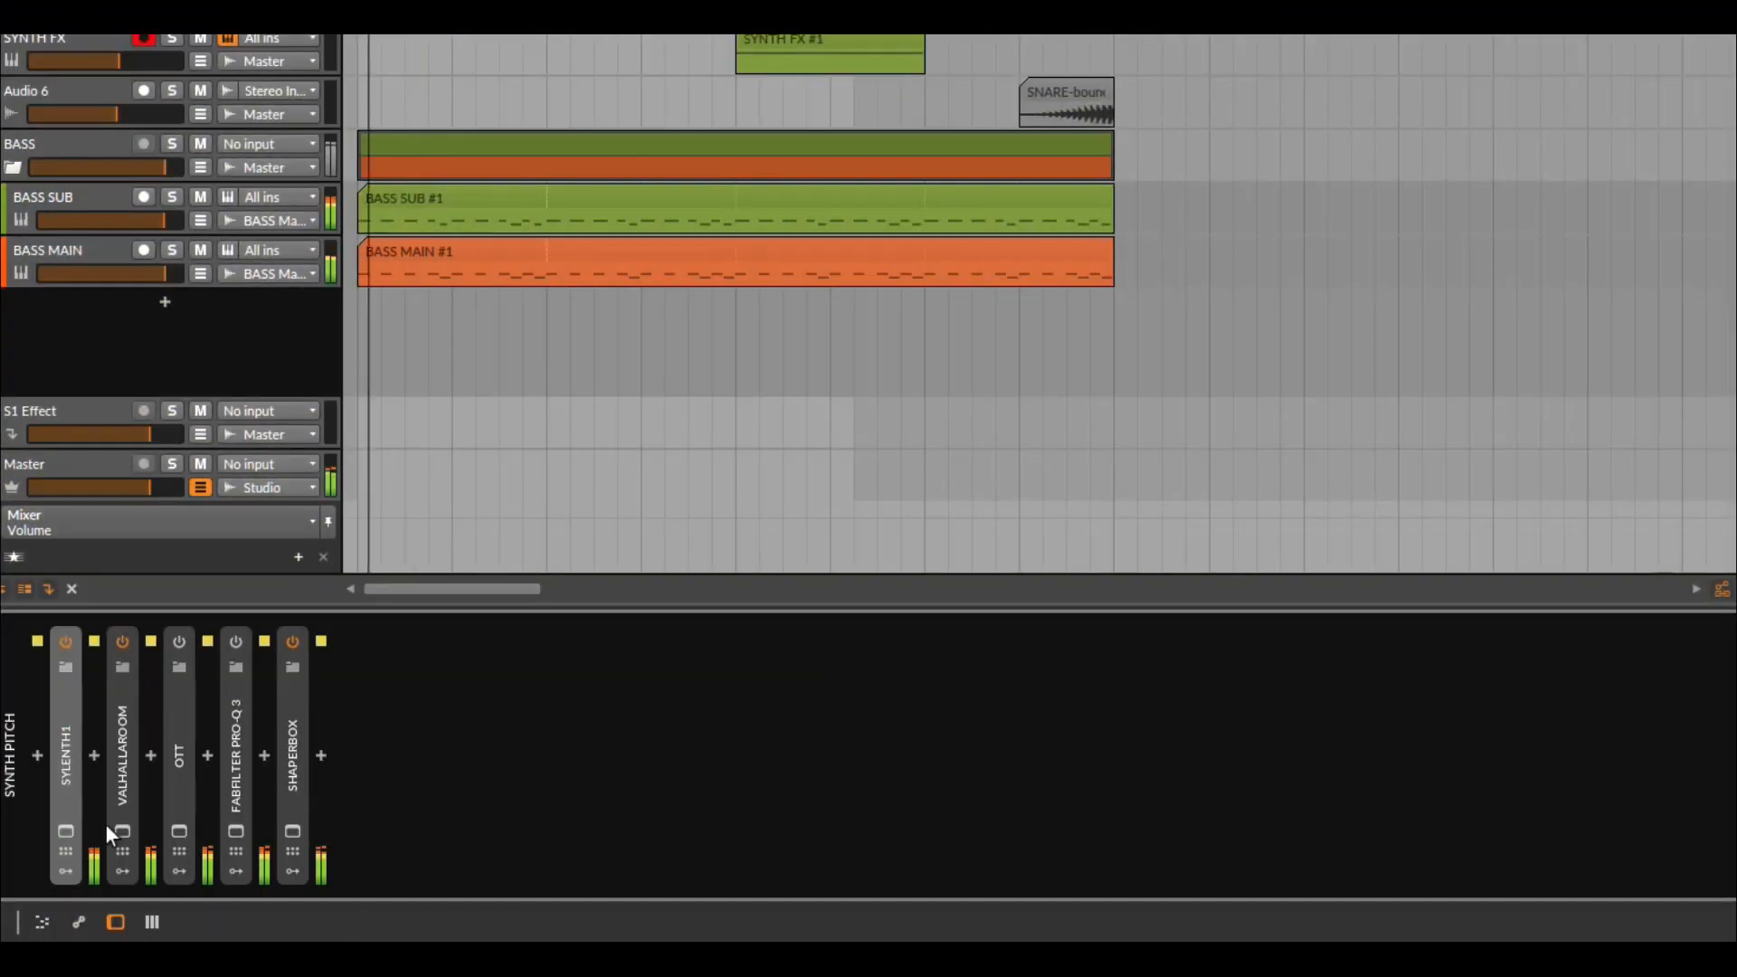
- Examine the ValhallaRoom reverb, including its Early settings, and the OTT compressor on the SYNTH PITCH track
click(128, 824)
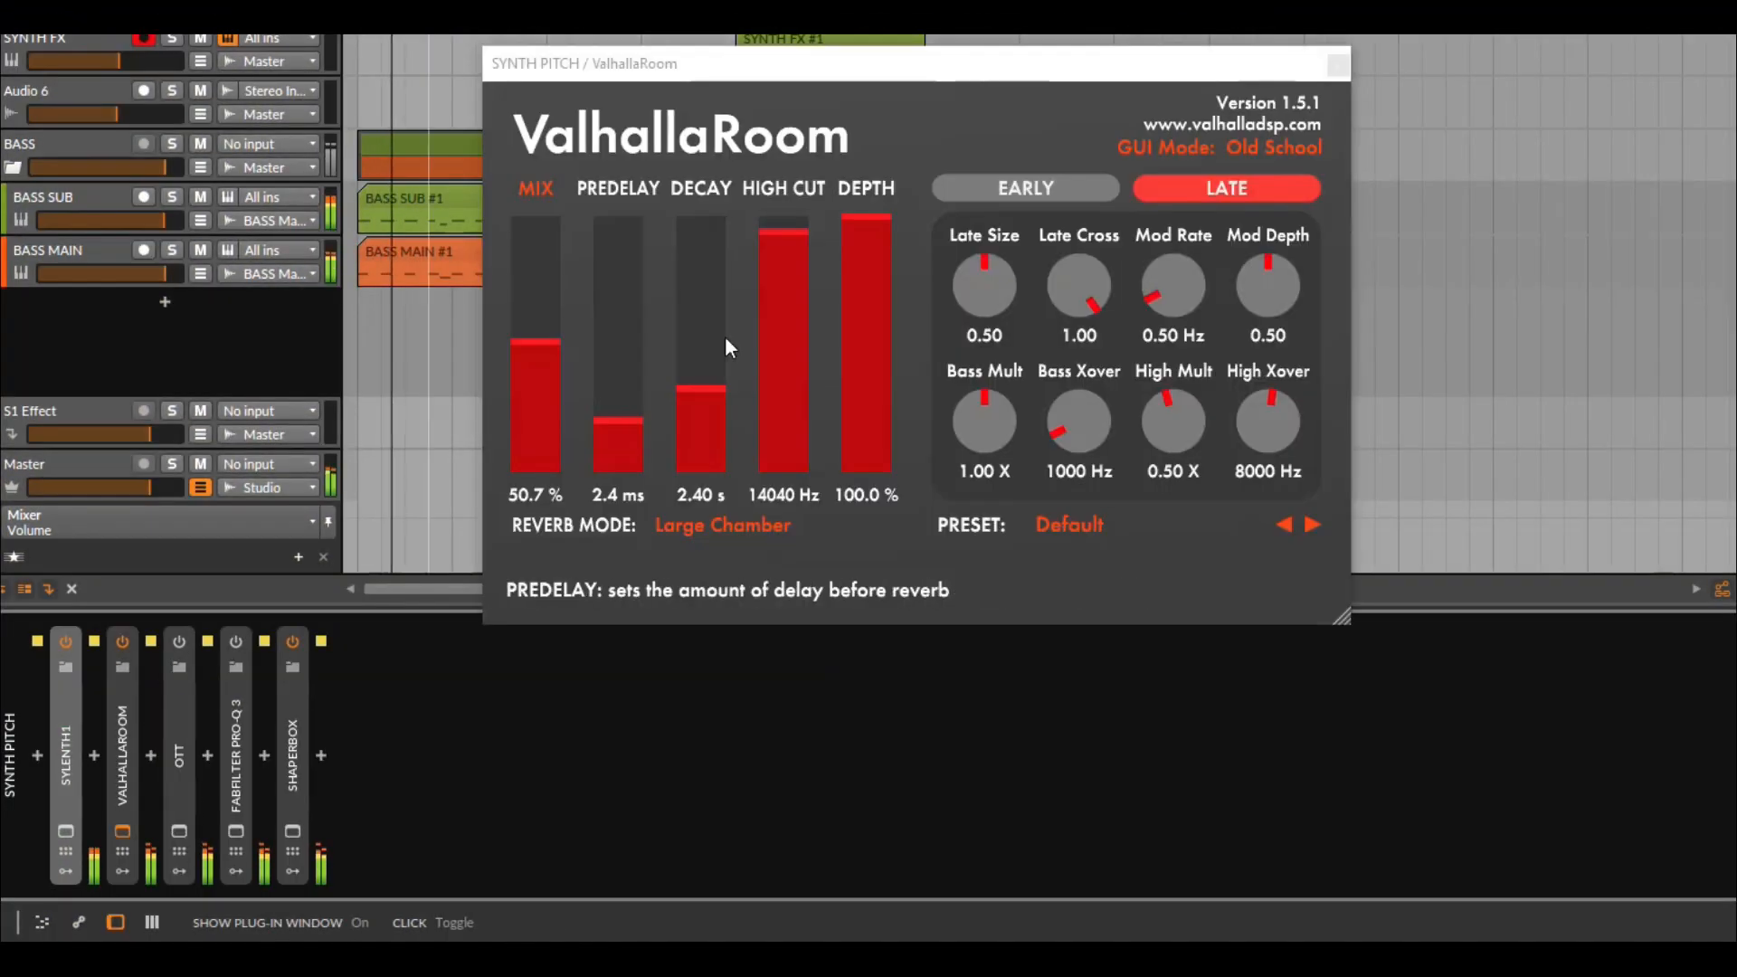
click(1049, 210)
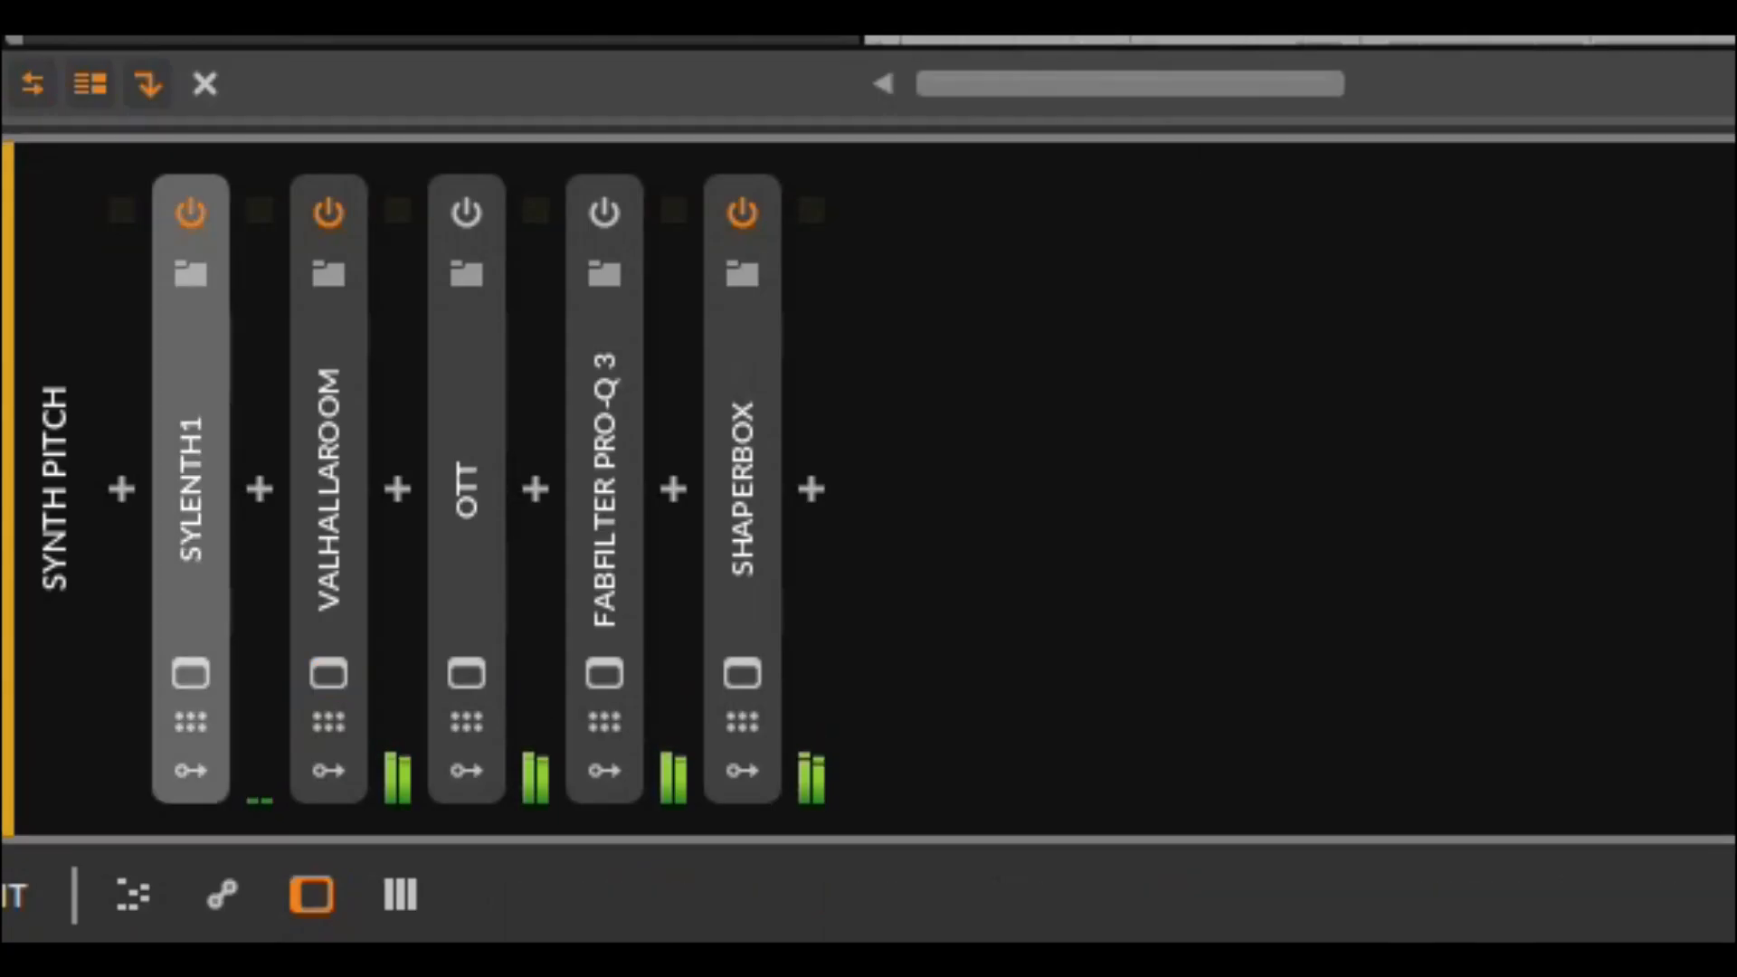
click(466, 674)
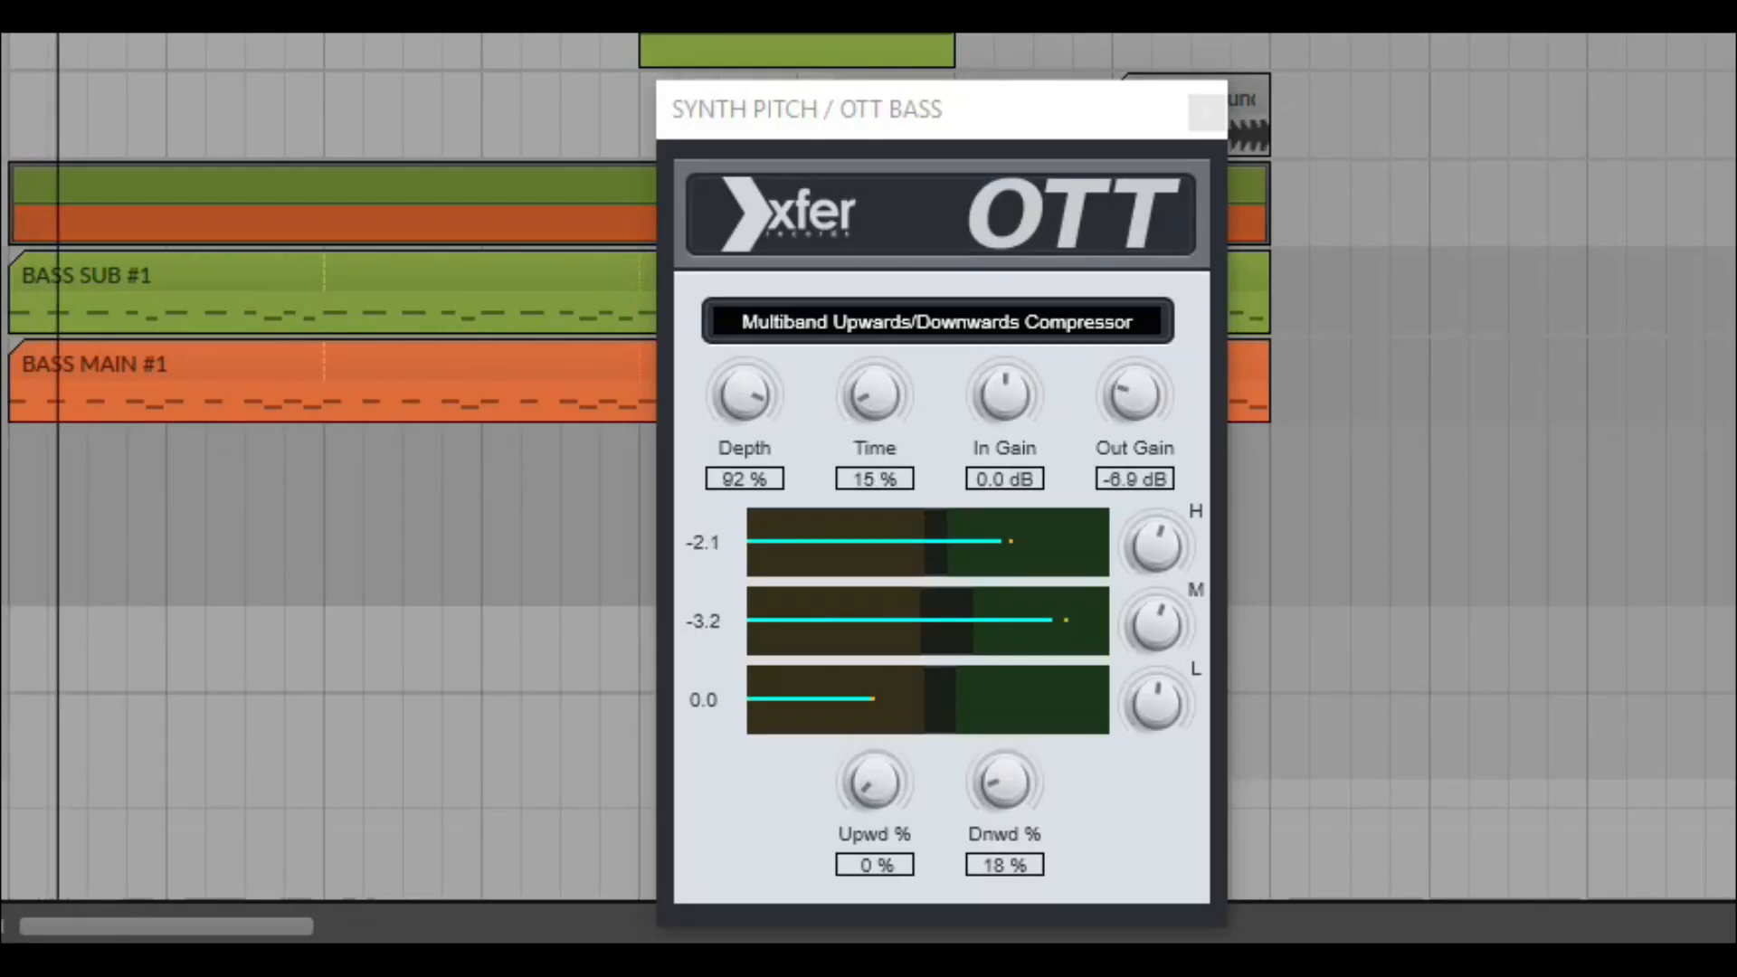
click(1206, 112)
- Enable FabFilter Pro-Q 3 on SYNTH PITCH, inspect its low-cut band, and switch ValhallaRoom on
click(822, 270)
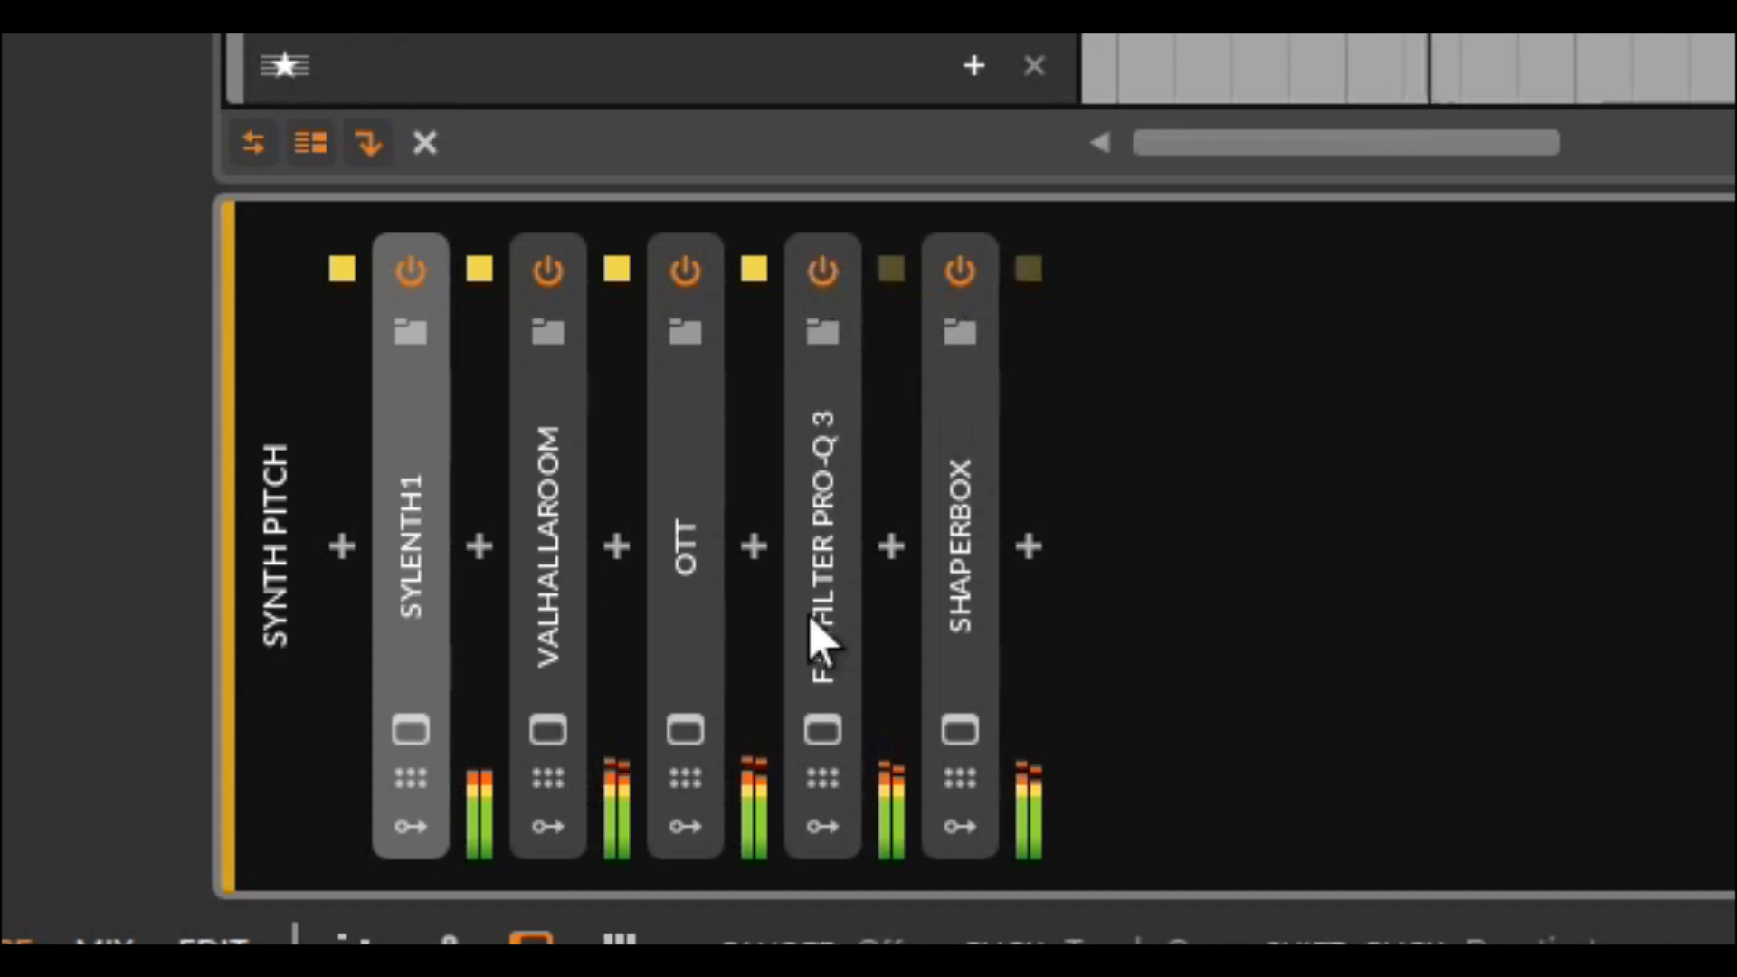
click(824, 727)
click(822, 729)
mouse_move(721, 387)
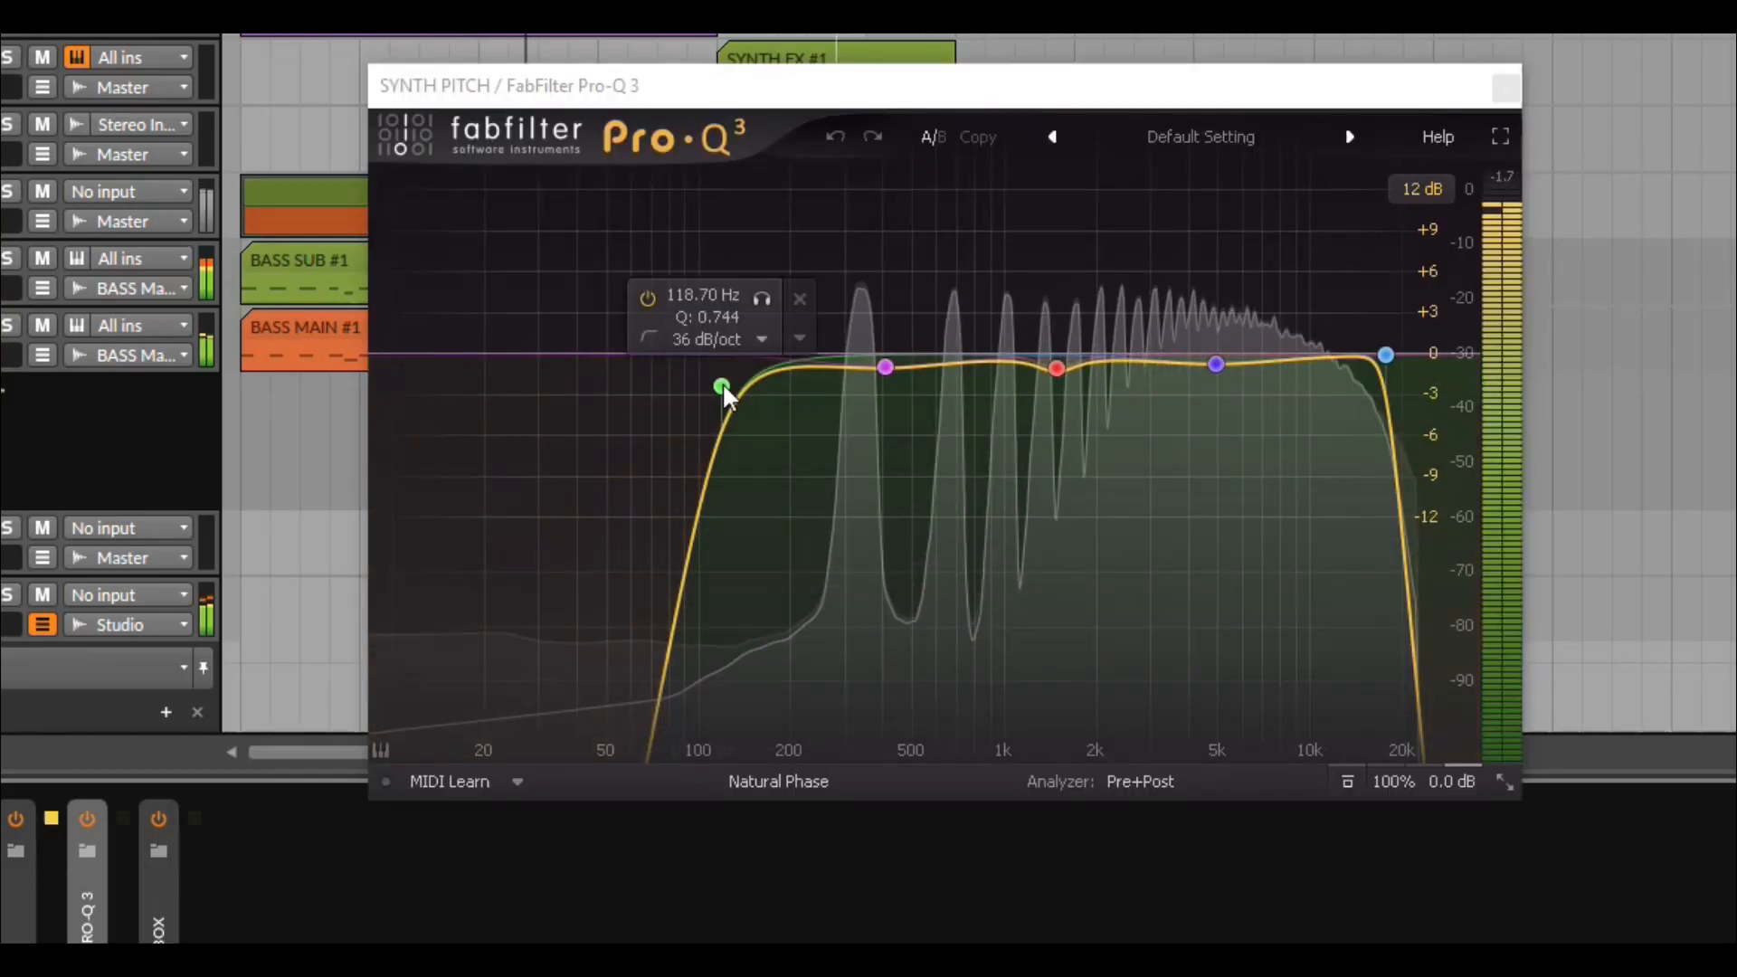
click(1508, 90)
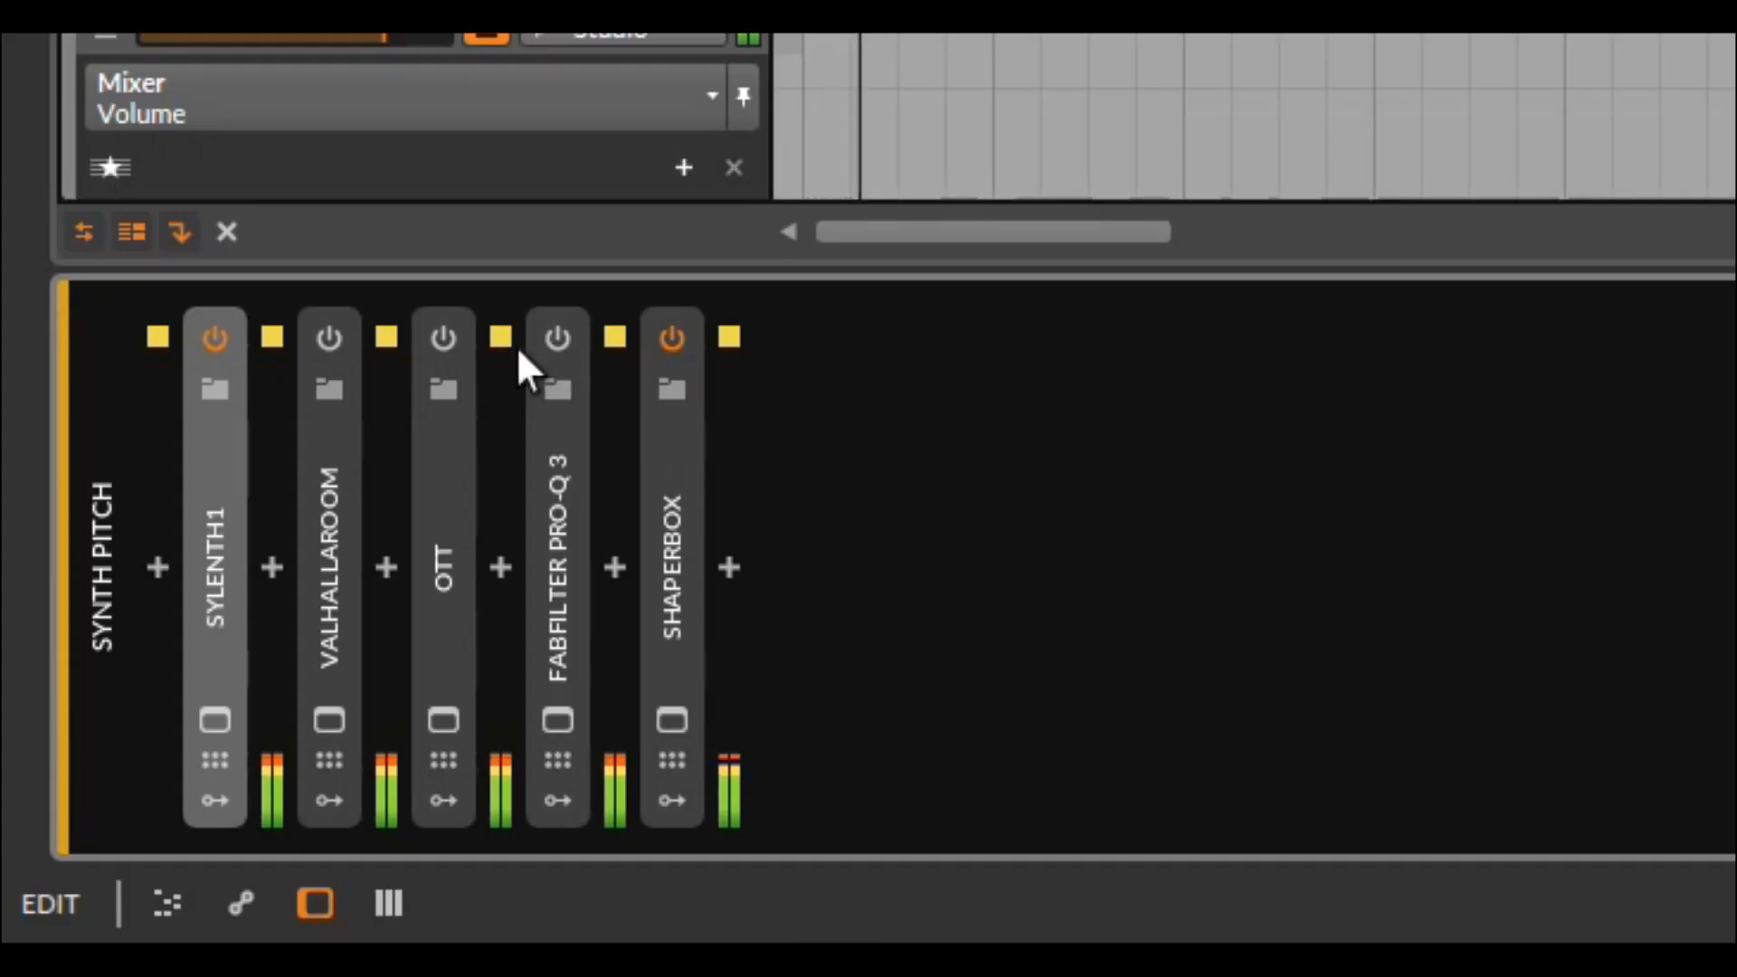
click(330, 336)
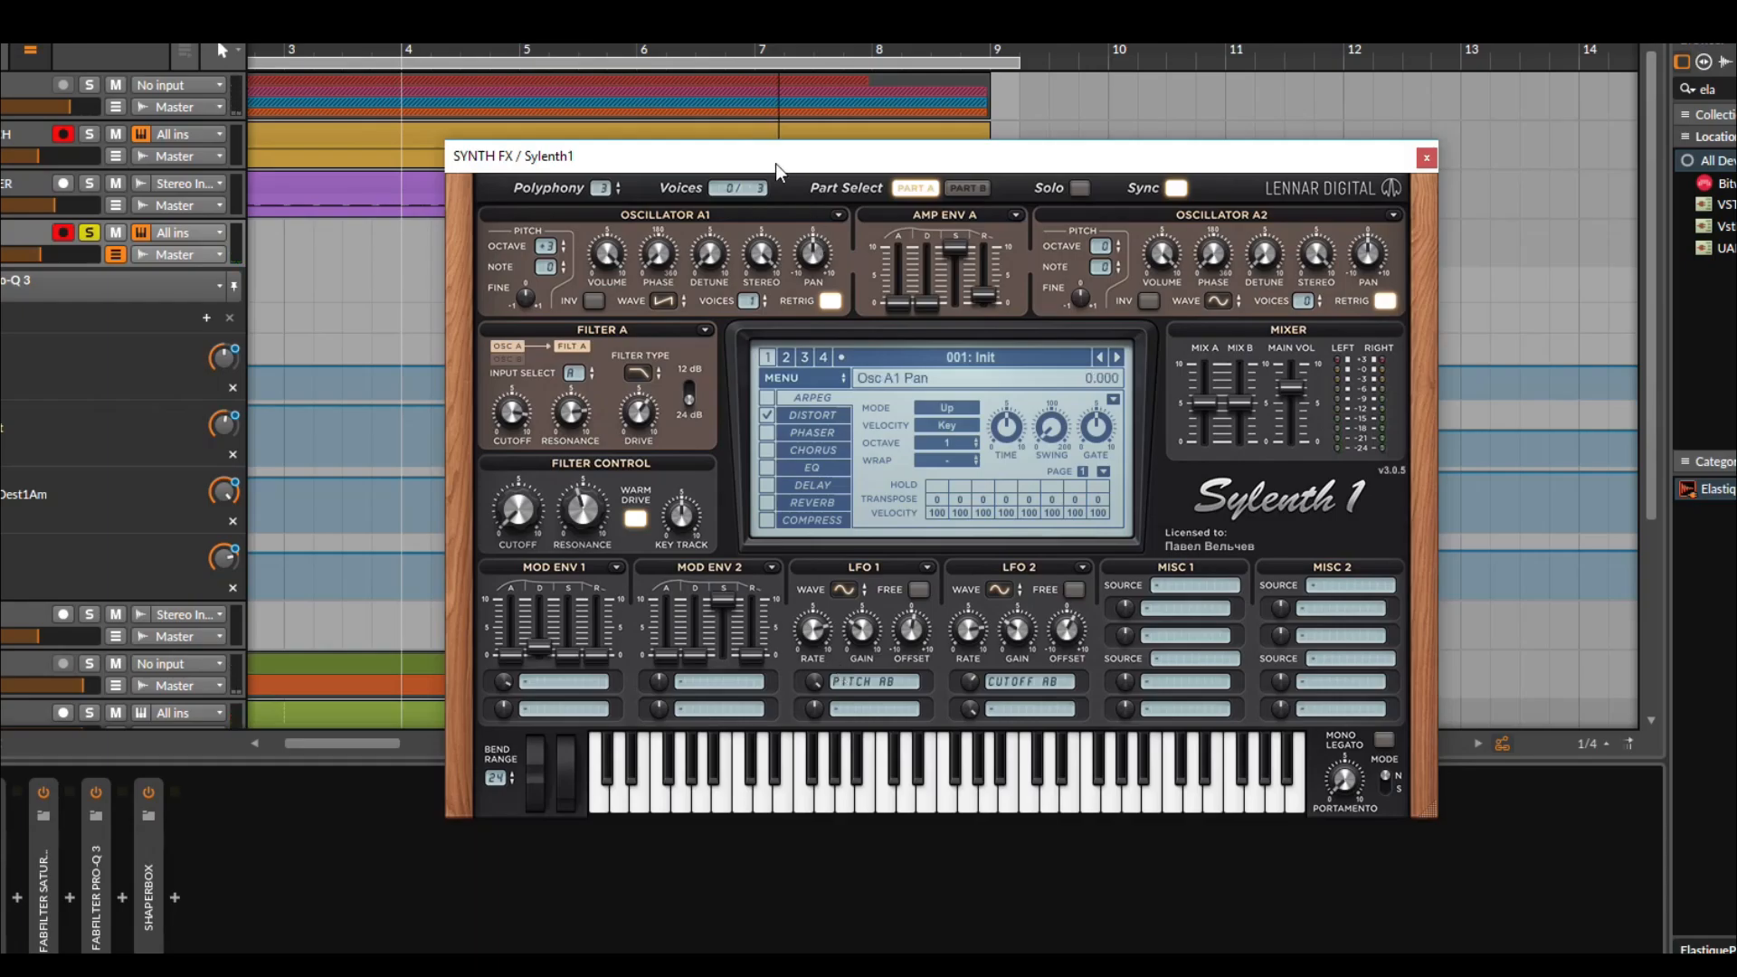
- Move the SYNTH FX track's Sylenth1 window aside to uncover the arrangement
drag(777, 169, 1165, 68)
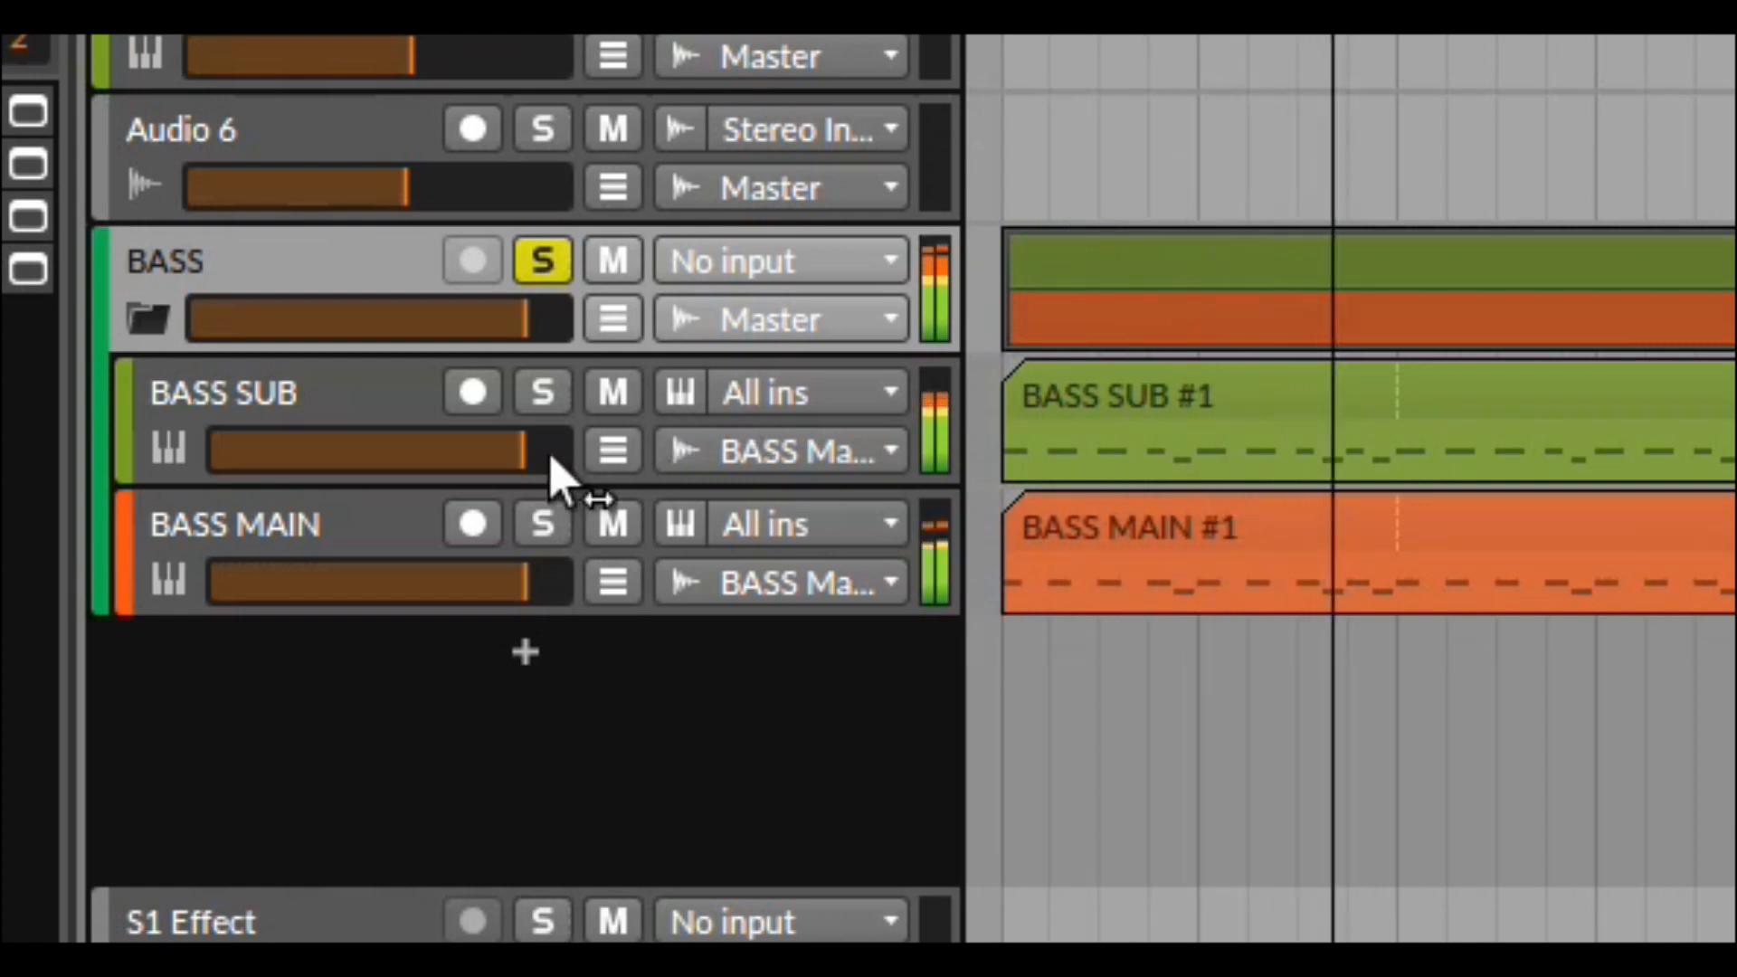
- Select the BASS SUB track, briefly check its automation lane, and show the automation lanes of BASS MAIN
click(411, 410)
click(610, 456)
click(610, 457)
click(619, 586)
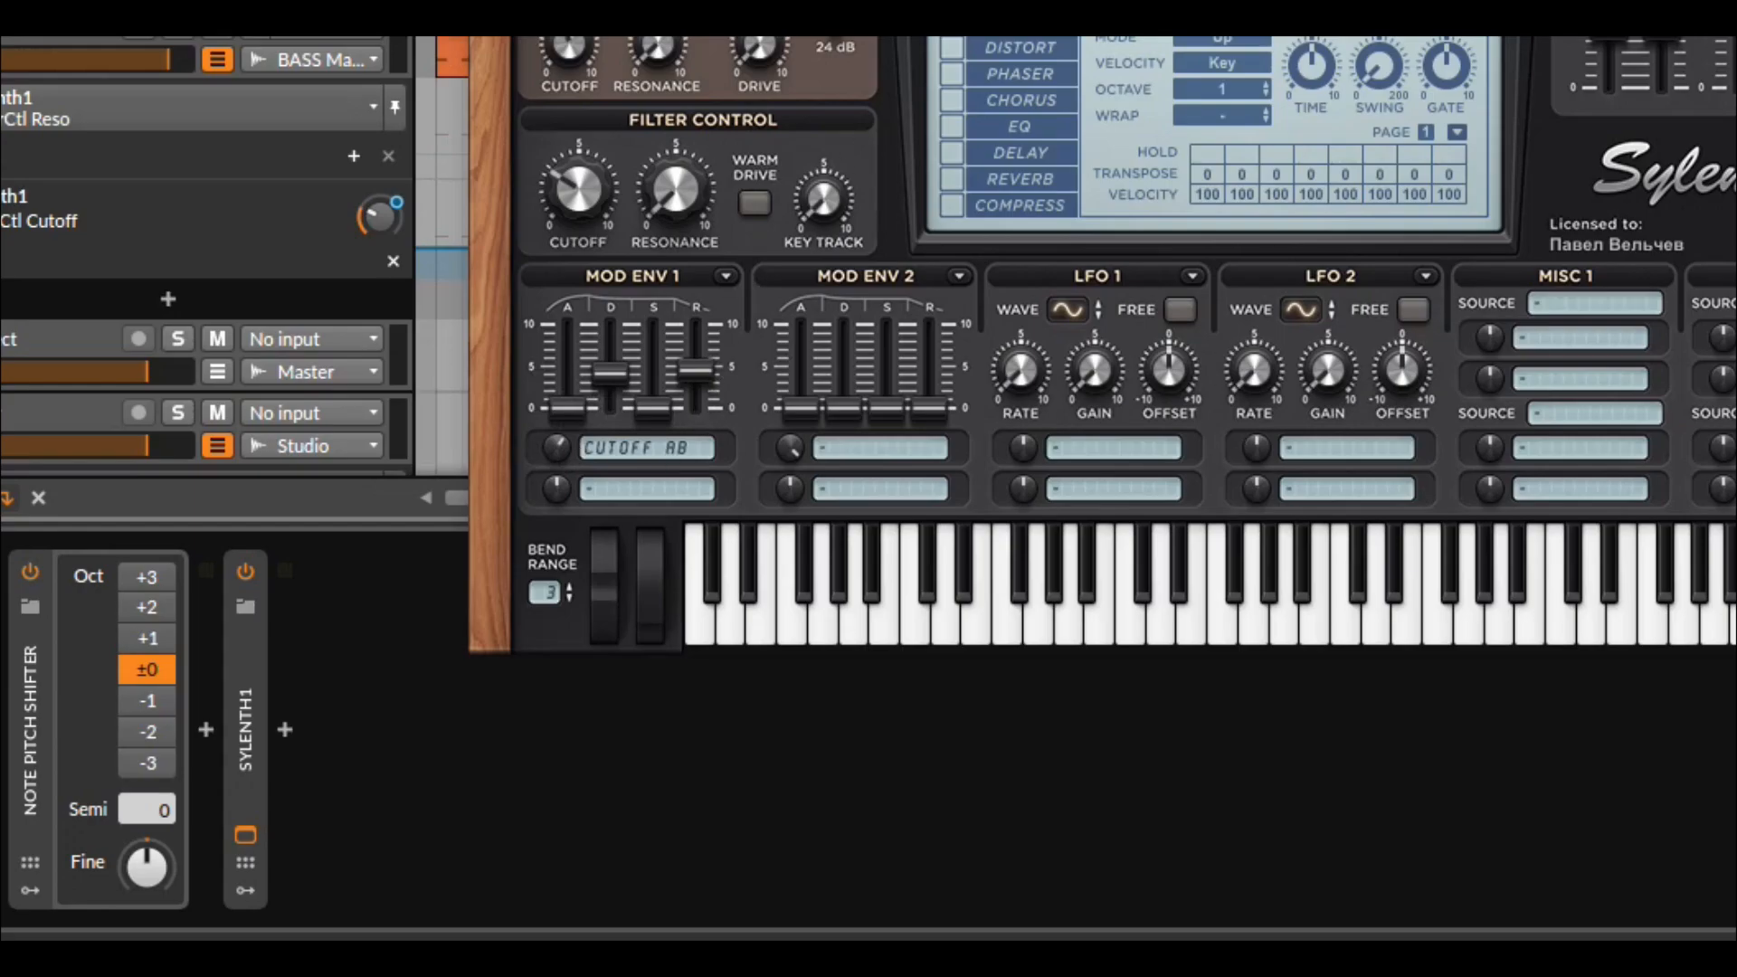
- Display the Distort effect's settings in Sylenth1
key(Escape)
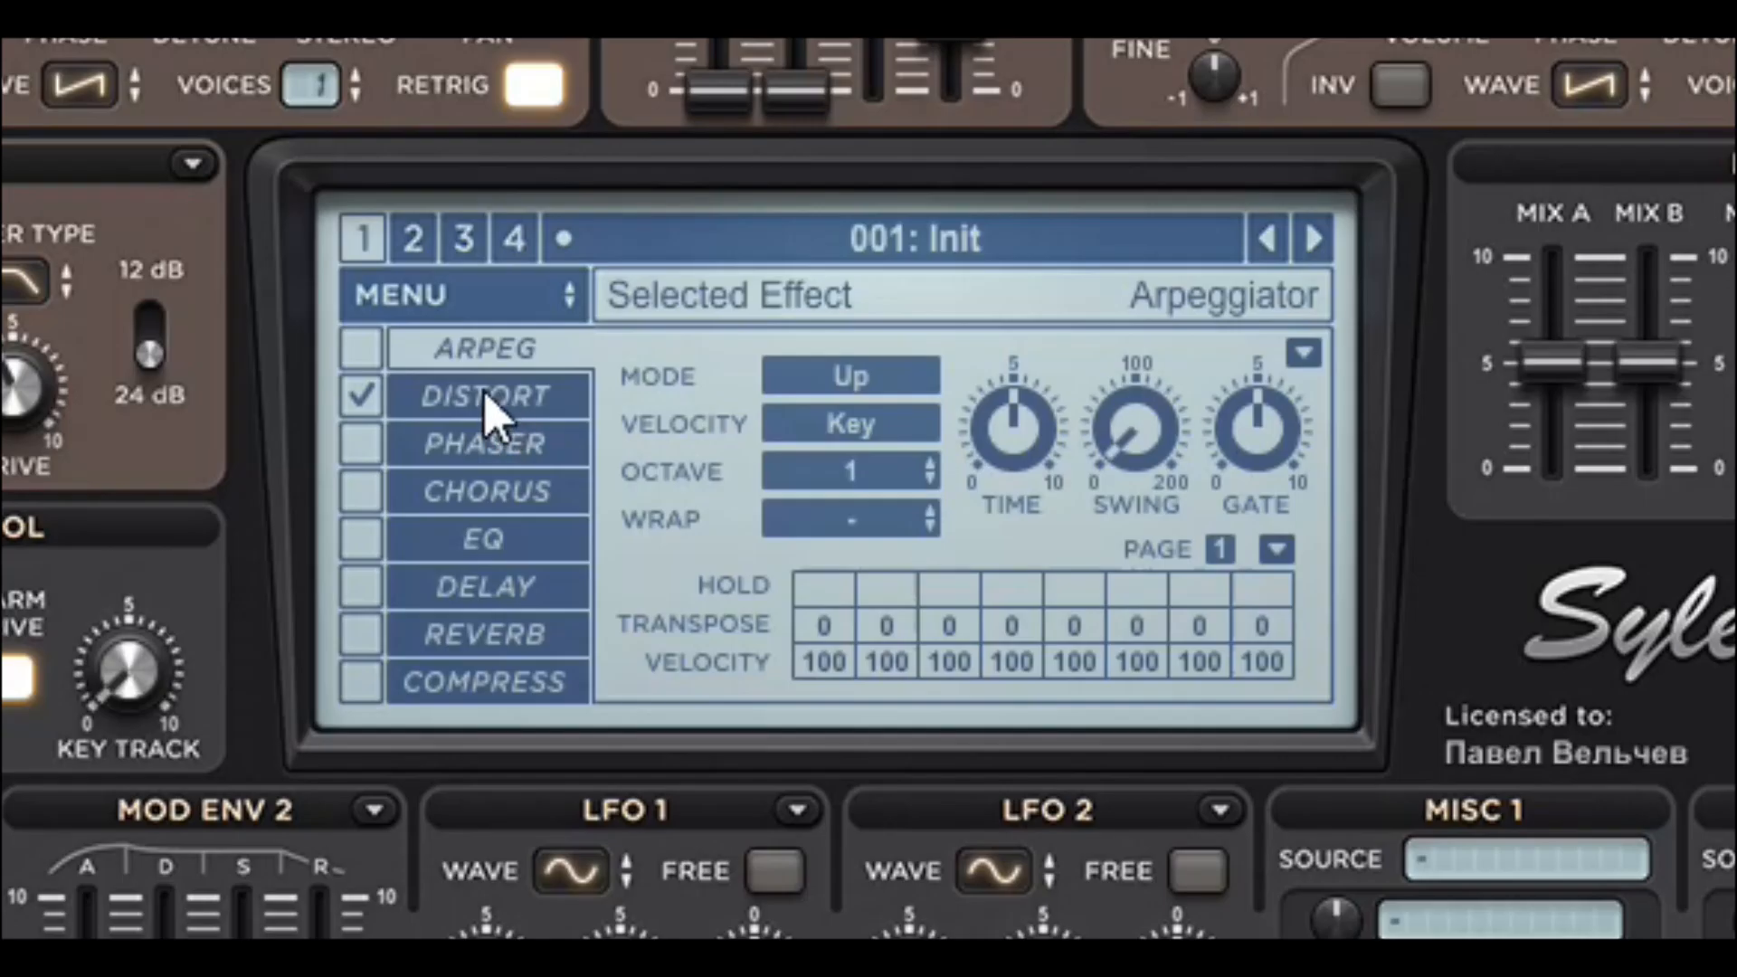
click(485, 397)
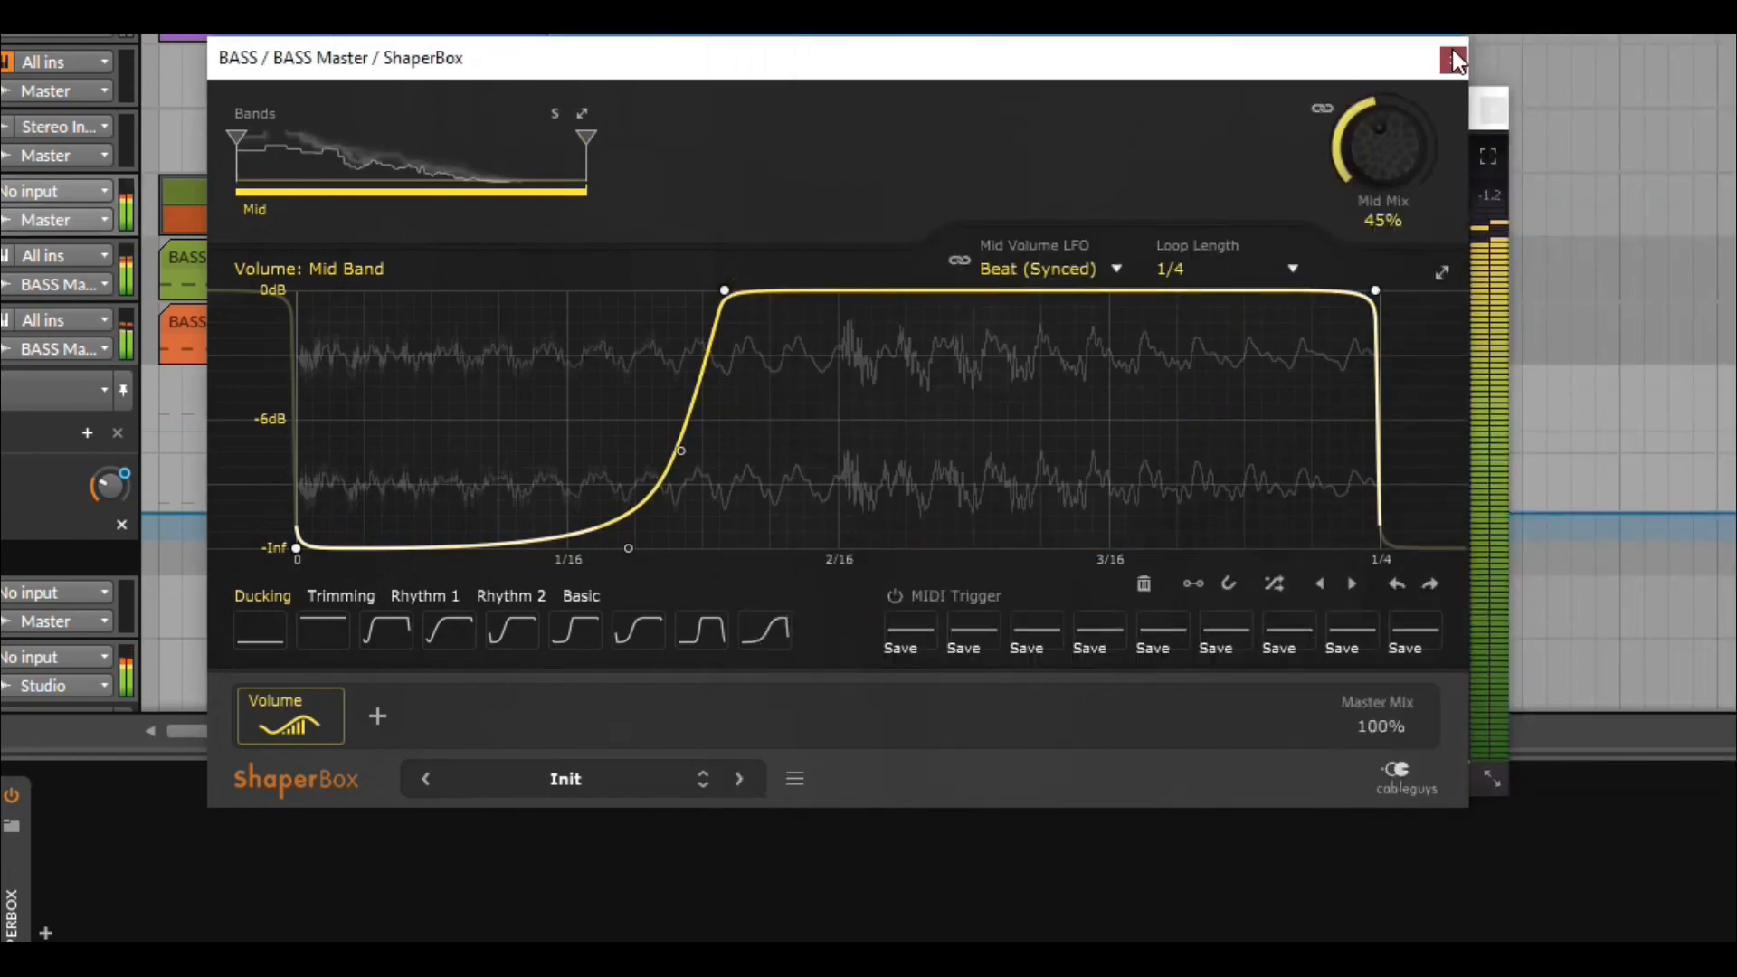
- Close the BASS group's ShaperBox and open the Master track's Invisible Limiter from the mixer view
click(1453, 60)
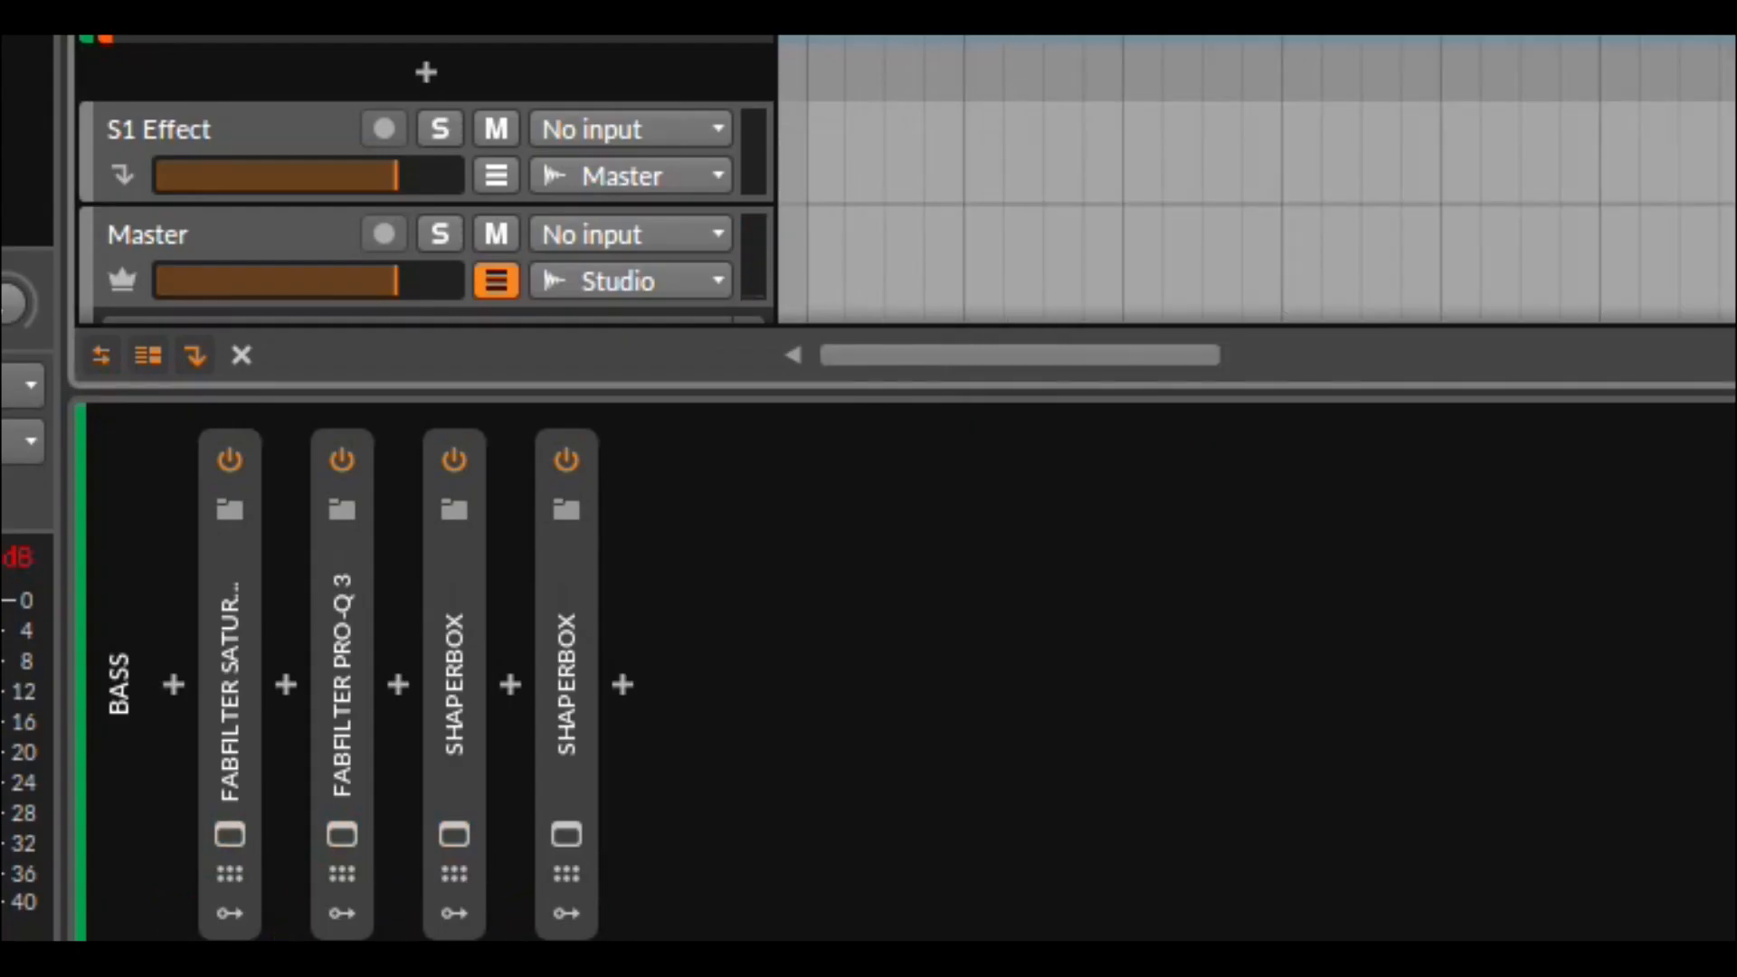
key(Tab)
click(1733, 272)
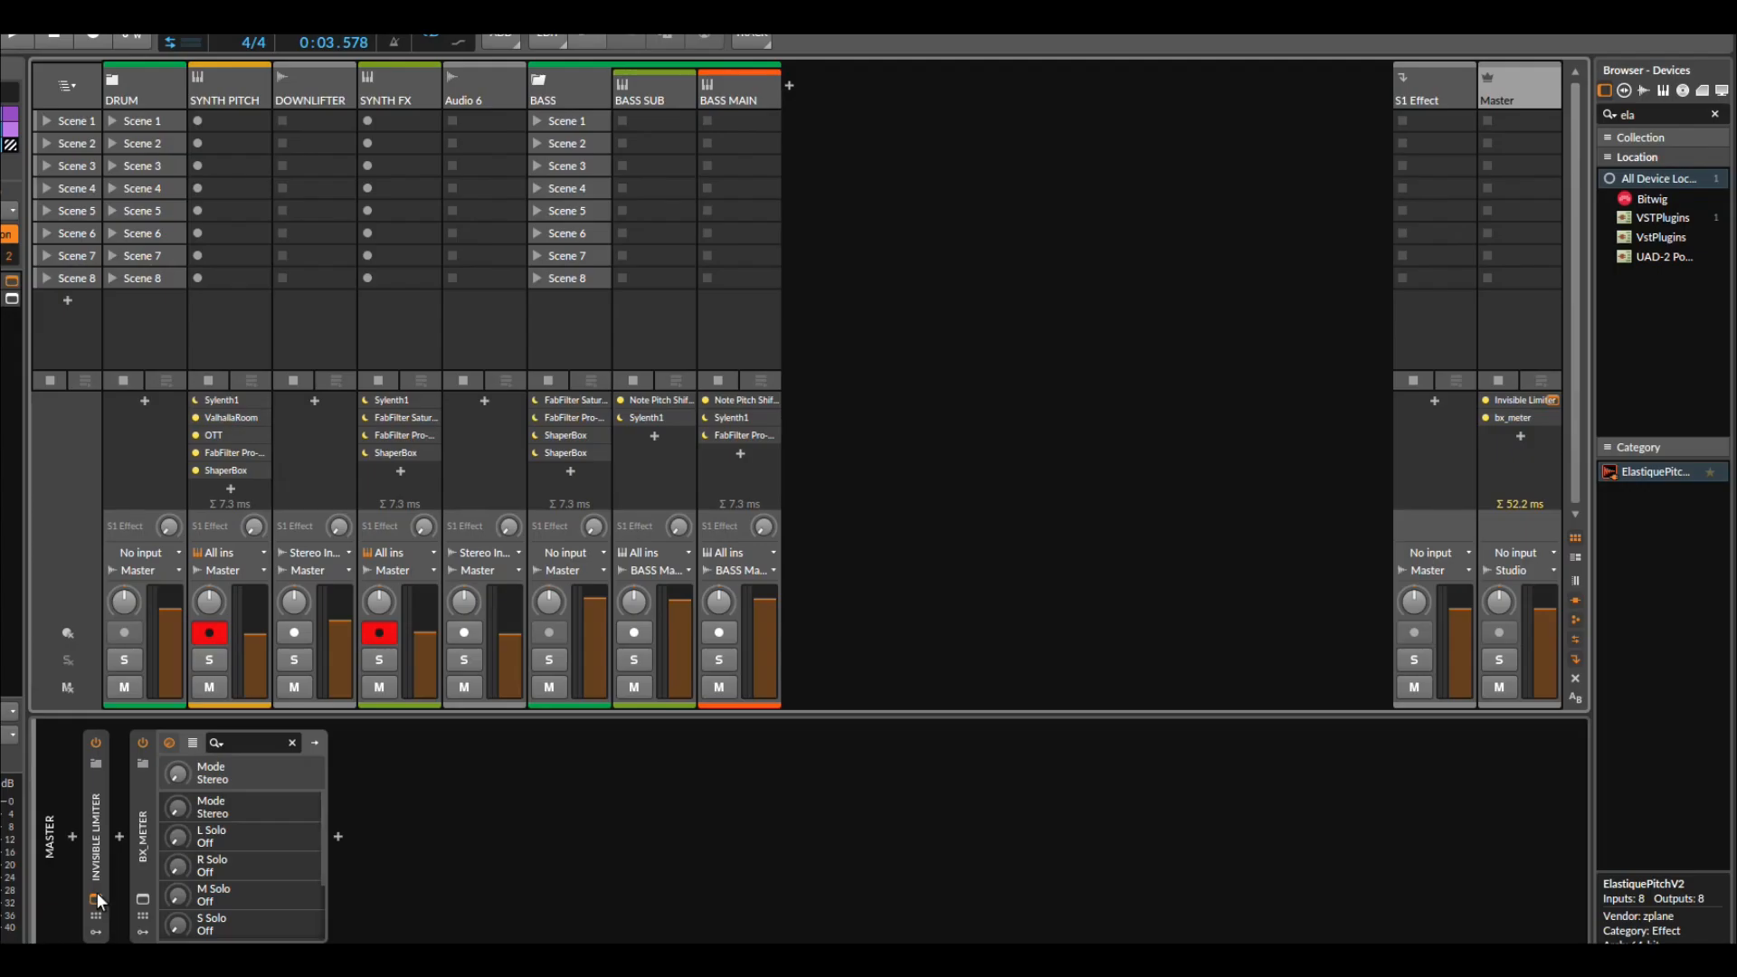
click(230, 834)
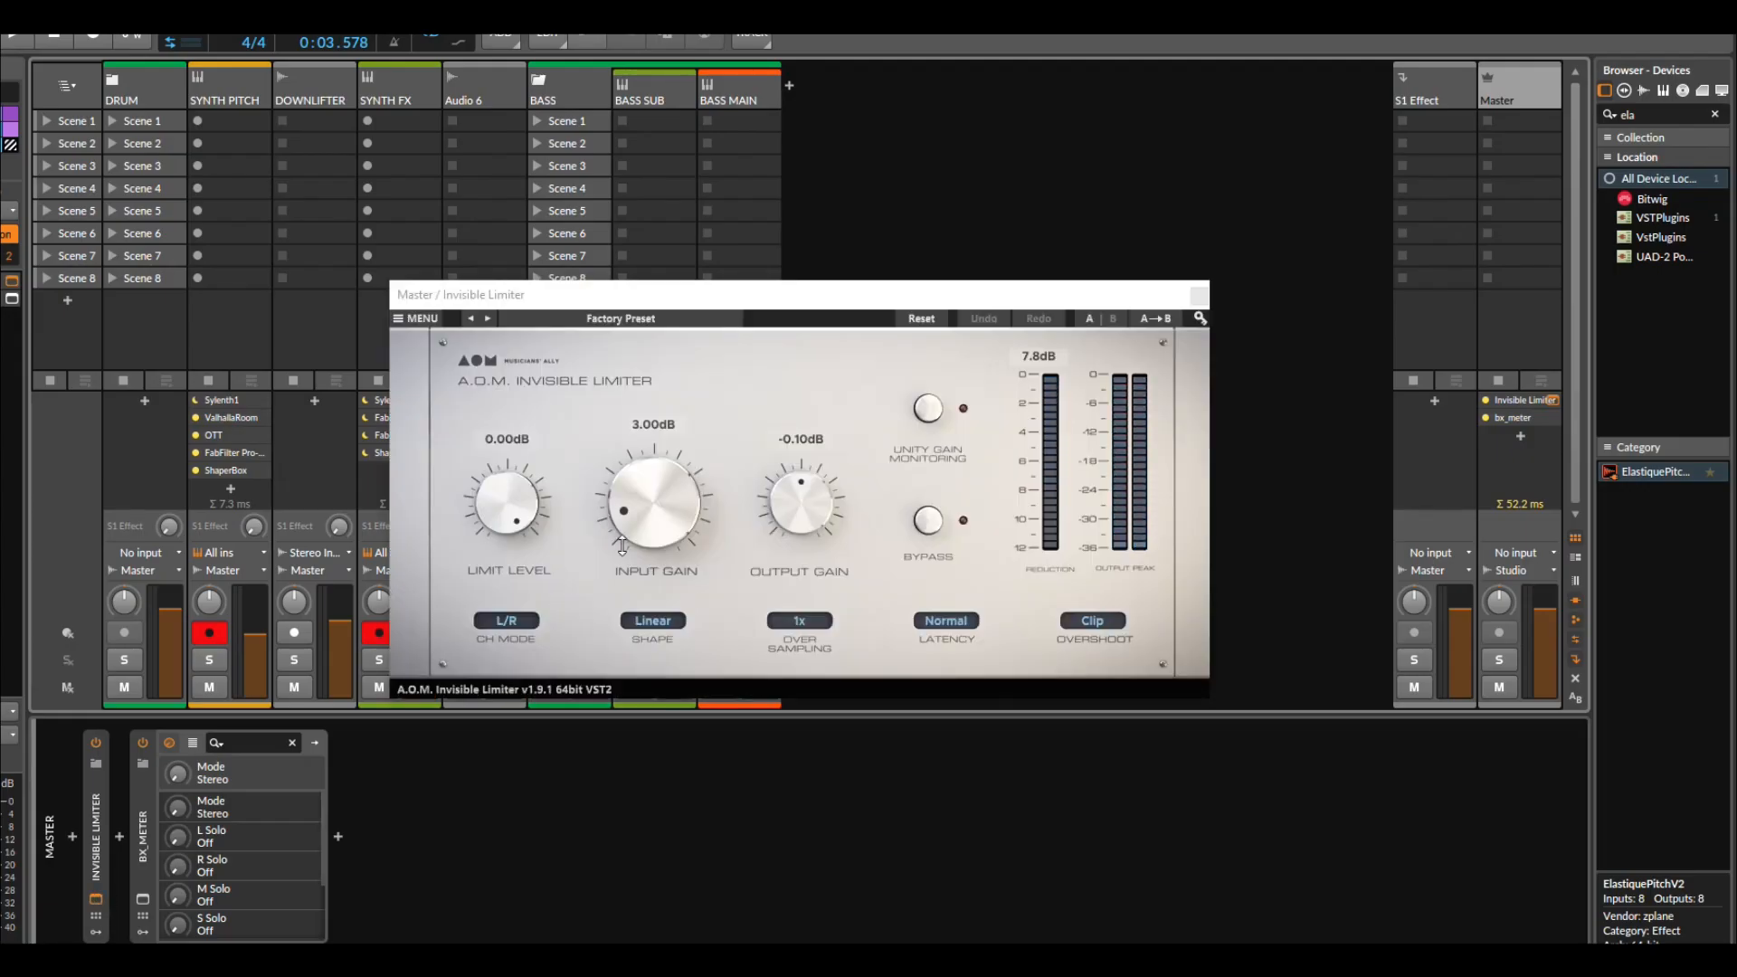